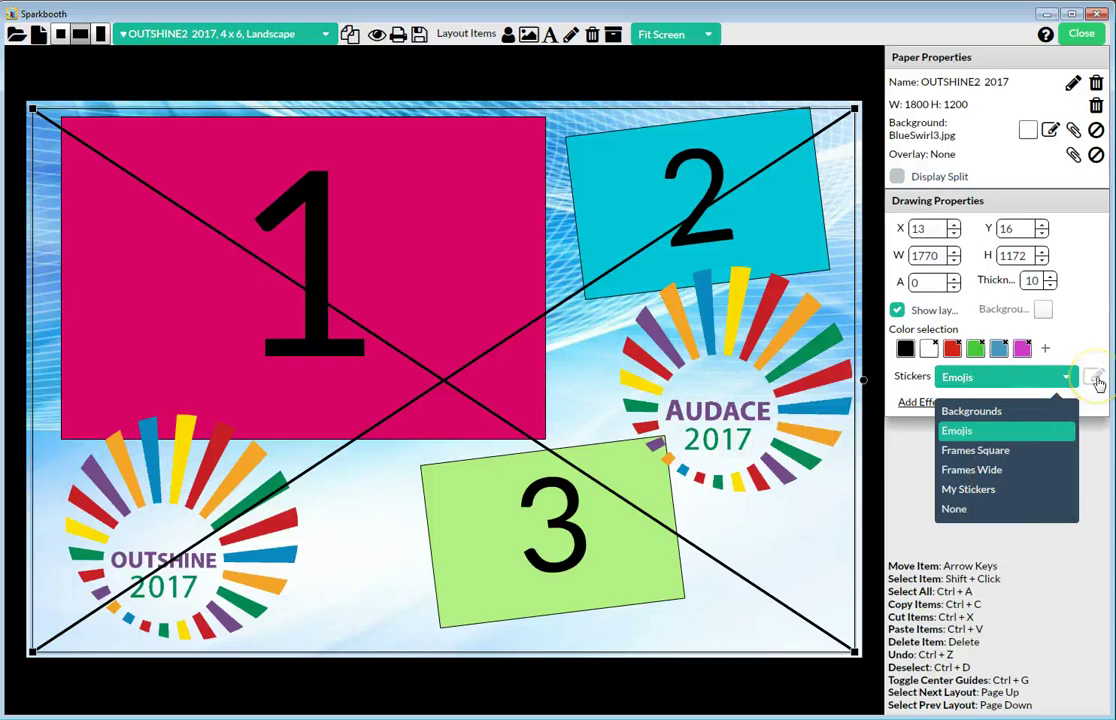
- Open the sticker editor for the Emojis sticker set
{"action": "left_click", "coordinate": [1096, 379]}
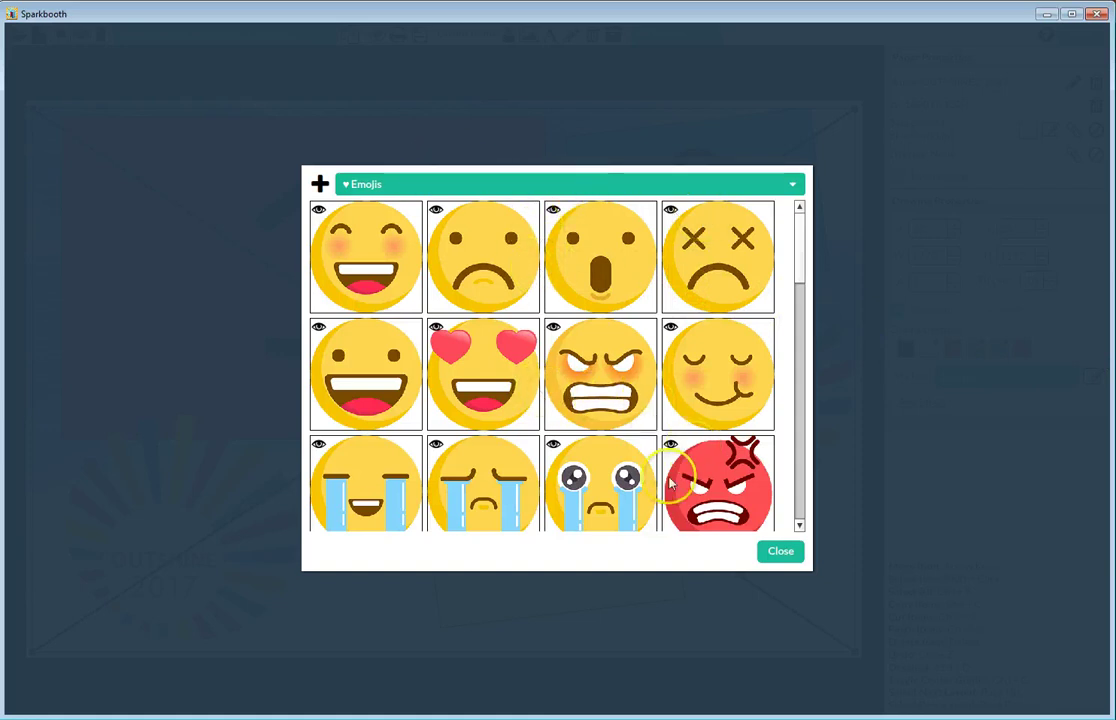
- Add a new sticker set and replace its default name with 'My Icons'
{"action": "left_click", "coordinate": [317, 184]}
{"action": "left_click", "coordinate": [553, 367]}
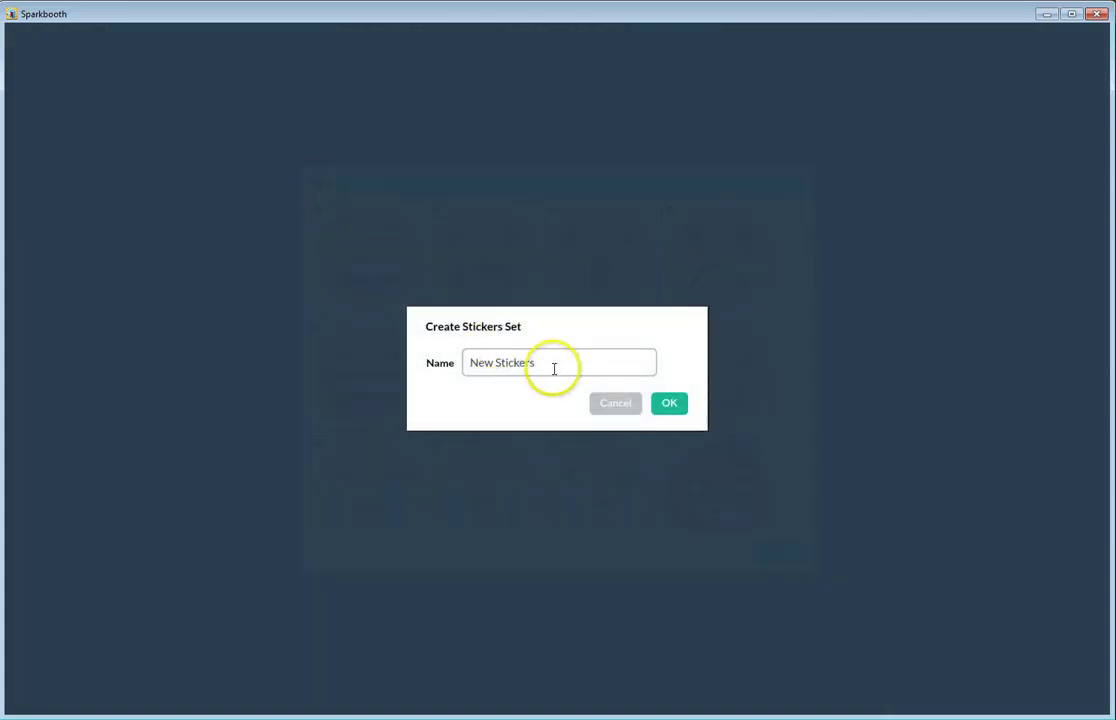
{"action": "triple_click", "coordinate": [557, 363]}
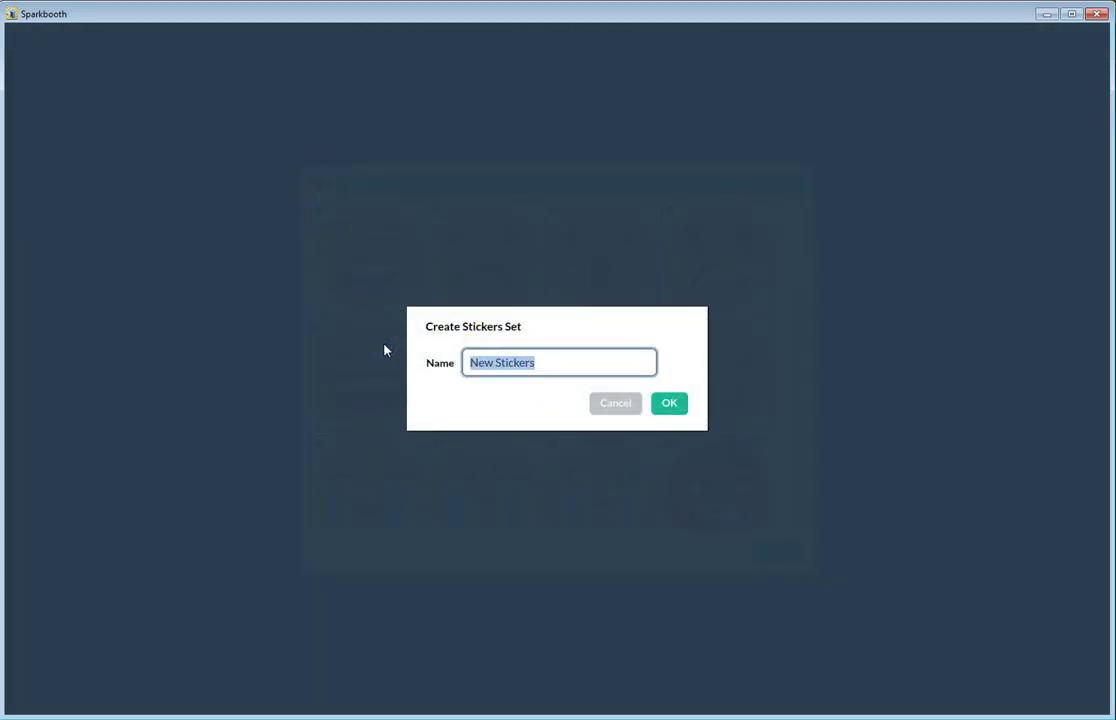
{"action": "type", "text": "My Ic"}
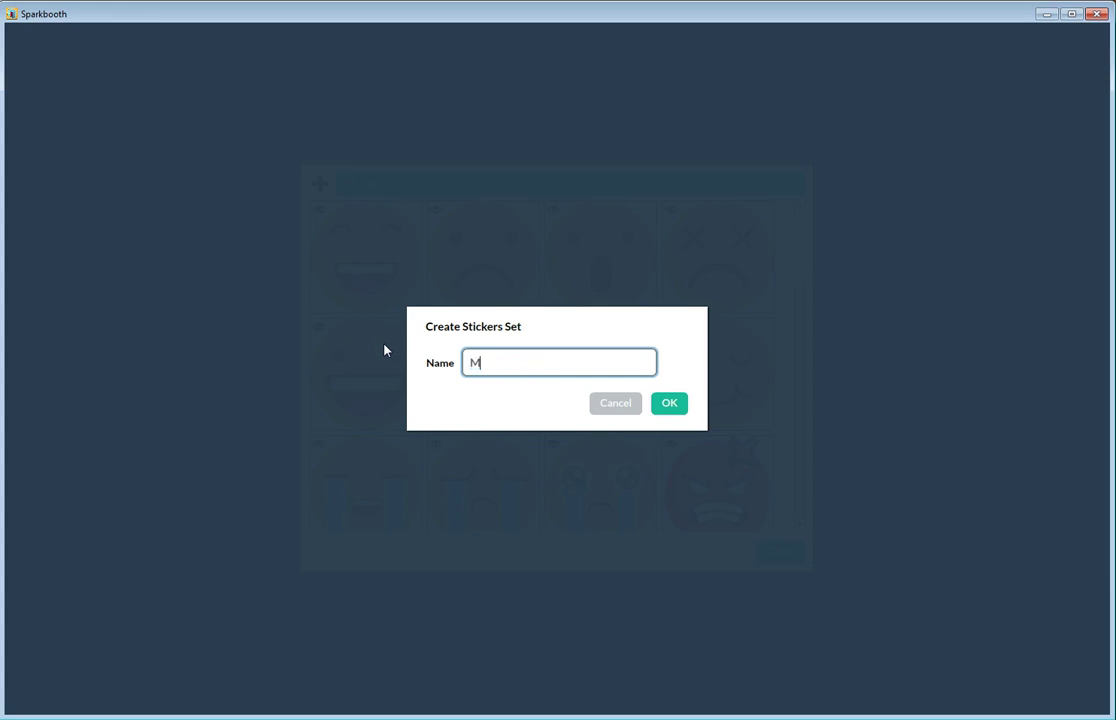
{"action": "type", "text": "one"}
{"action": "key", "text": "BackSpace"}
{"action": "type", "text": "s"}
- Confirm the My Icons set and browse the image dialog to Backgrounds > SparkArt
{"action": "left_click", "coordinate": [669, 405]}
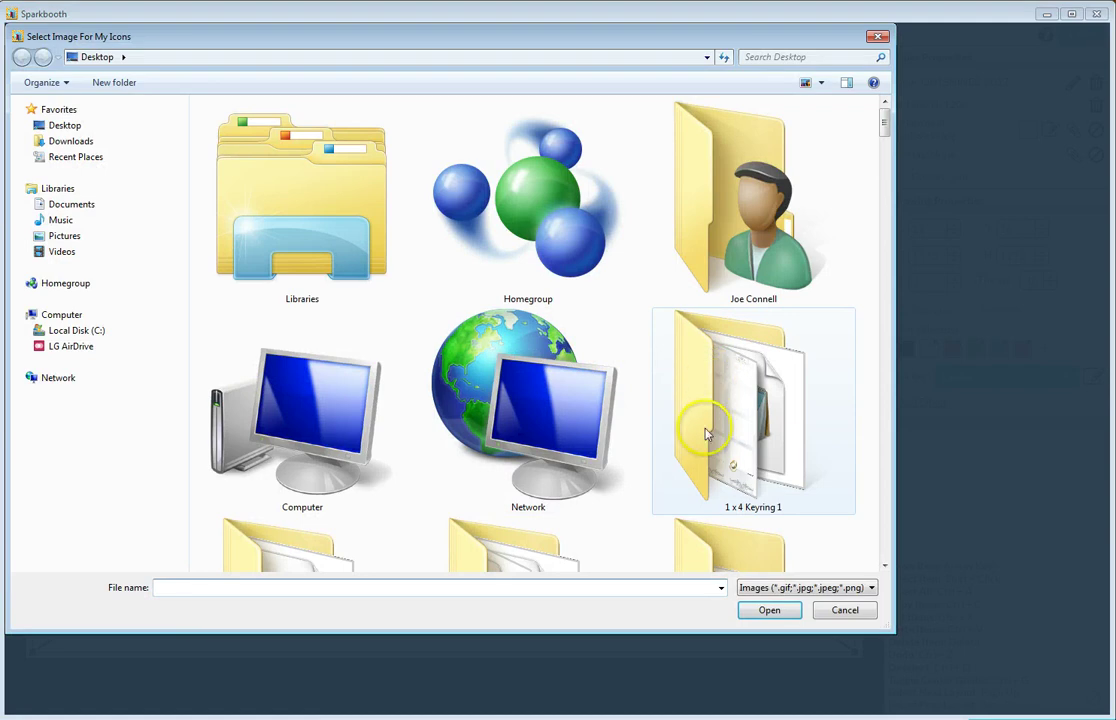
{"action": "left_click_drag", "start_coordinate": [884, 121], "coordinate": [877, 167]}
{"action": "left_click", "coordinate": [281, 330]}
{"action": "double_click", "coordinate": [279, 330]}
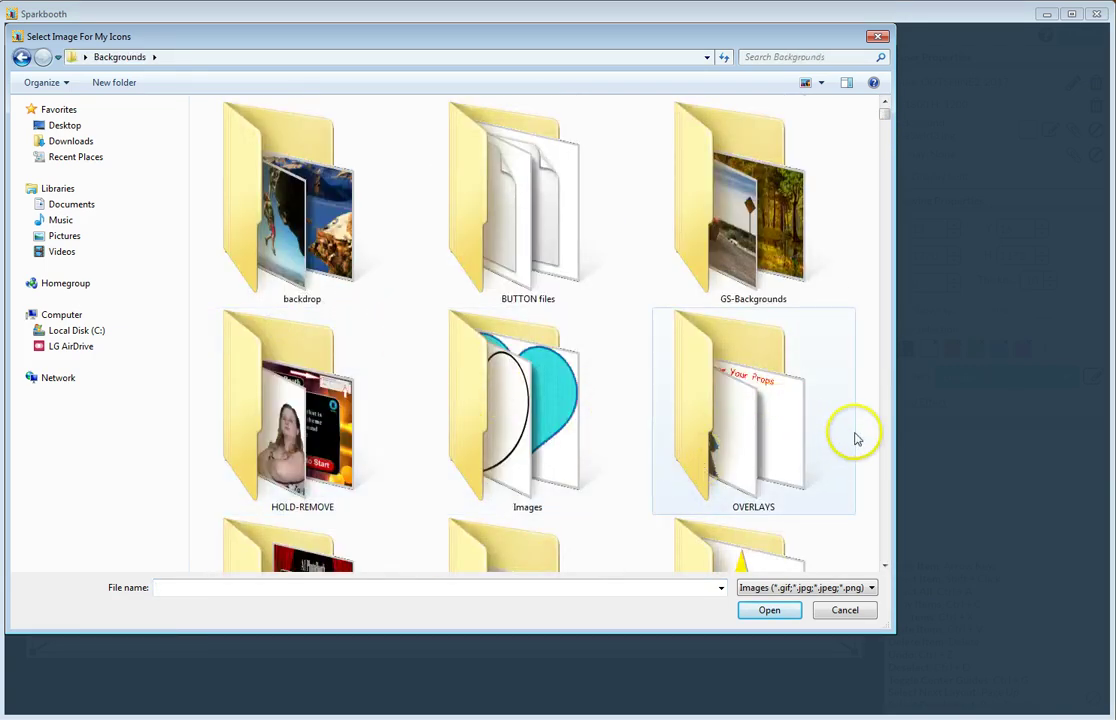
{"action": "scroll", "coordinate": [862, 432], "scroll_direction": "down", "scroll_amount": 3}
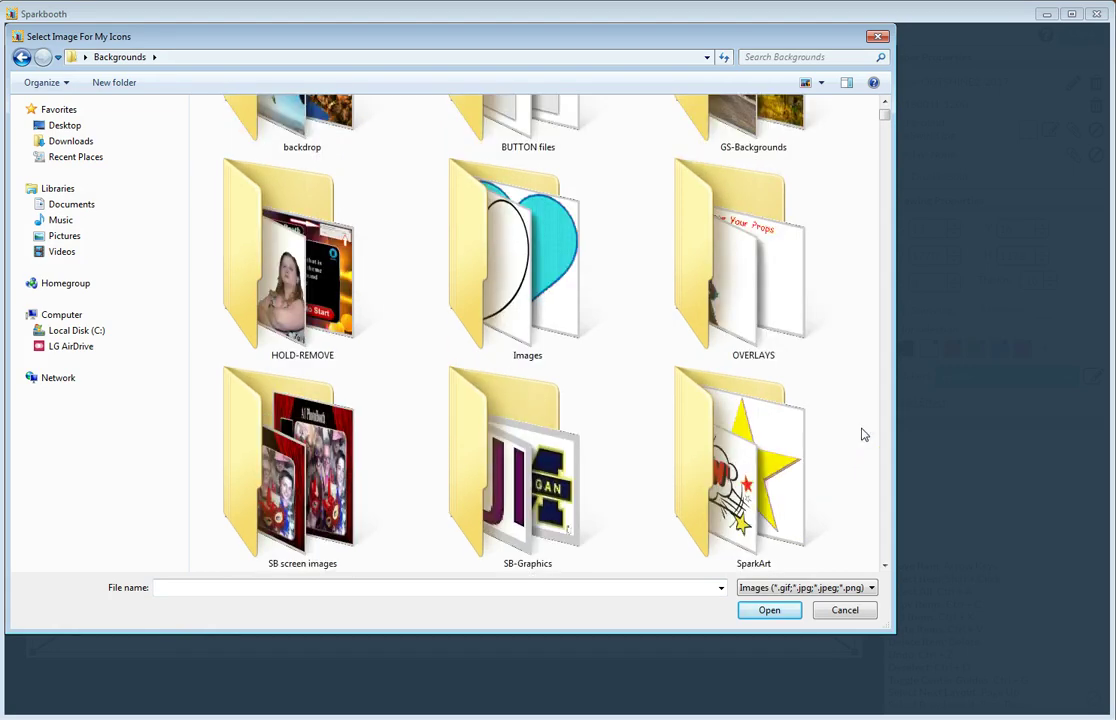
{"action": "double_click", "coordinate": [730, 290]}
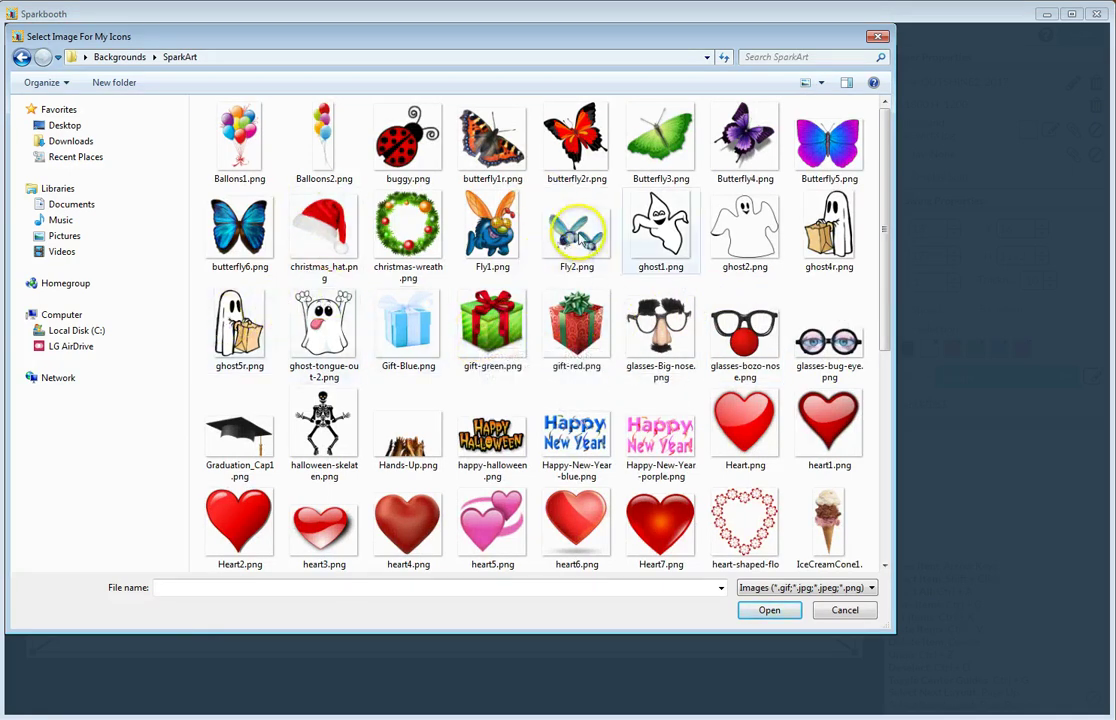
- Add butterfly1r, butterfly2r, Butterfly3 and butterfly6 images to the My Icons set
{"action": "left_click", "coordinate": [469, 141]}
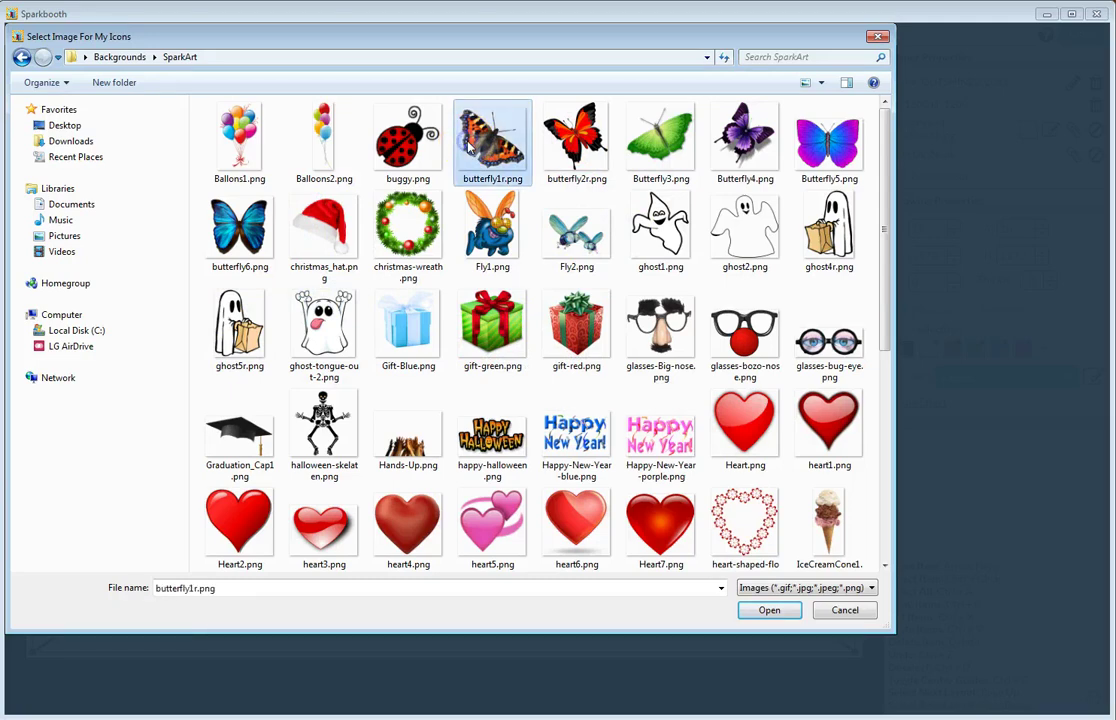
{"action": "left_click", "coordinate": [770, 611]}
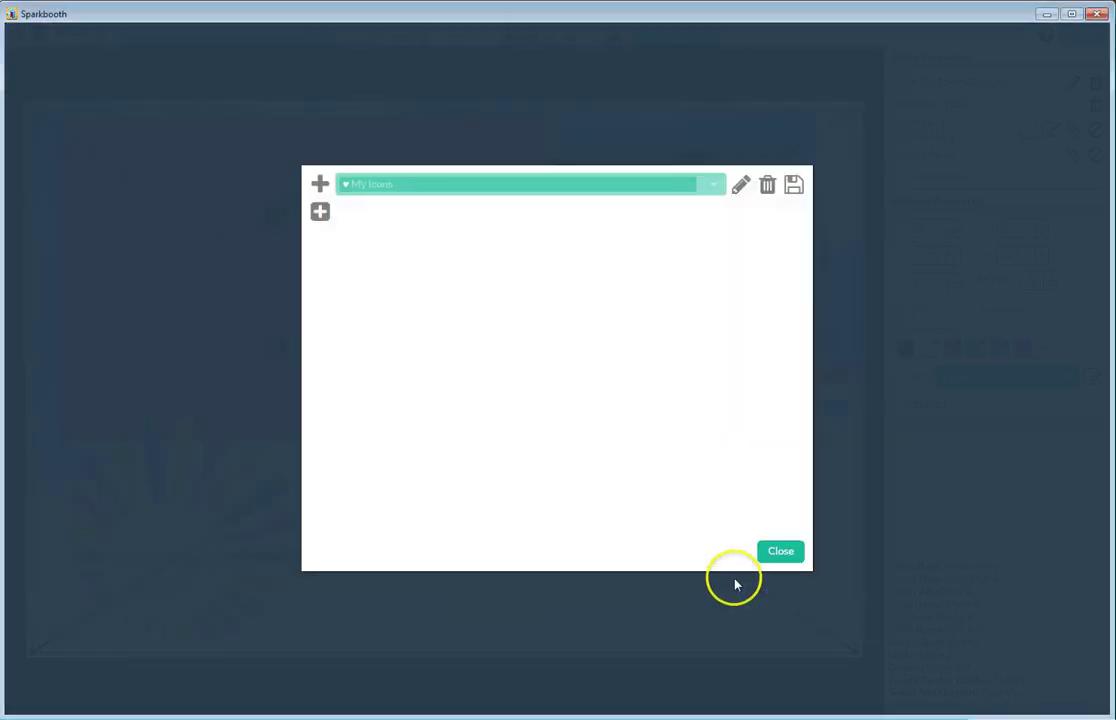
{"action": "left_click", "coordinate": [320, 214]}
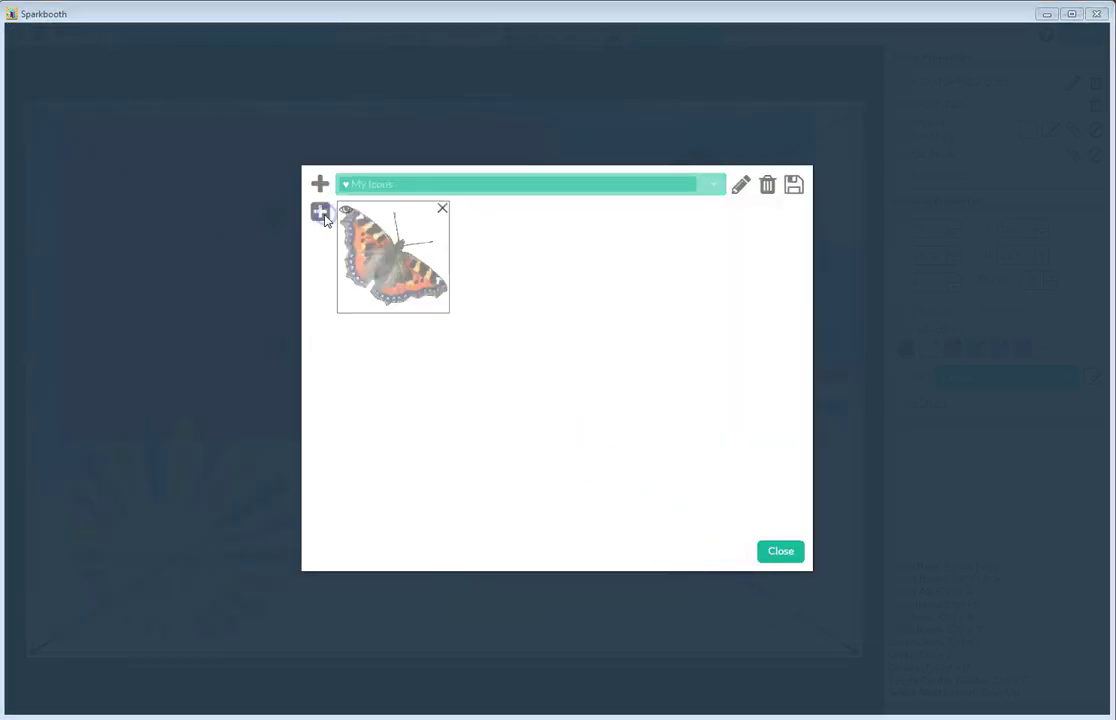
{"action": "left_click", "coordinate": [572, 146]}
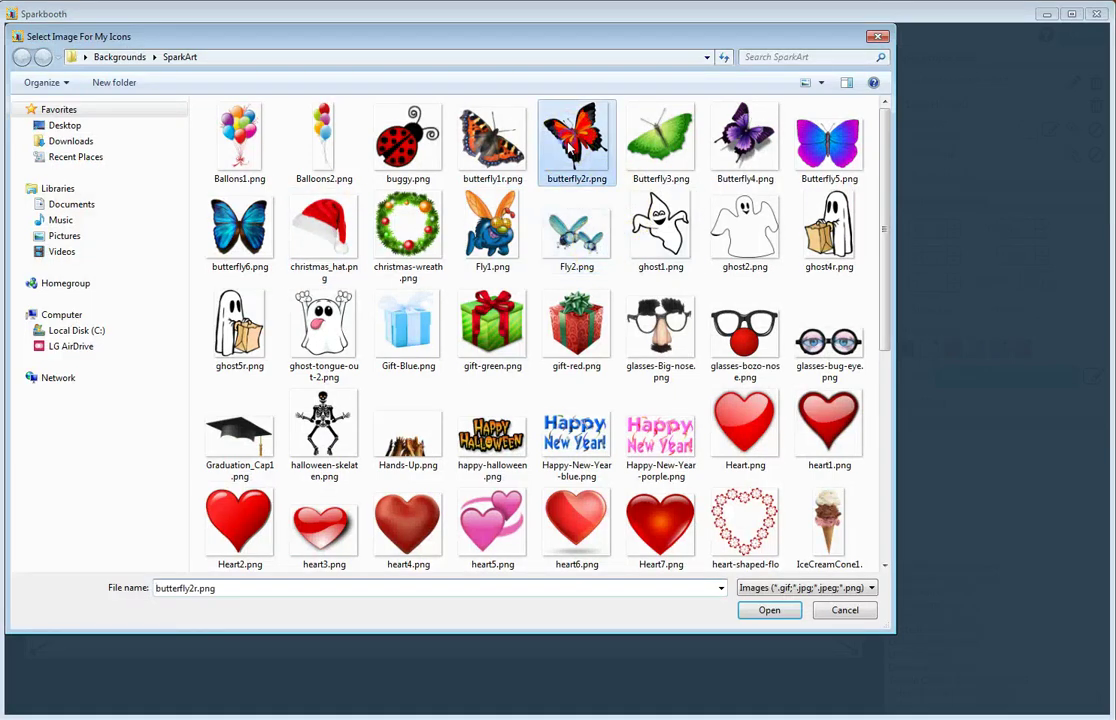
{"action": "left_click", "coordinate": [768, 610]}
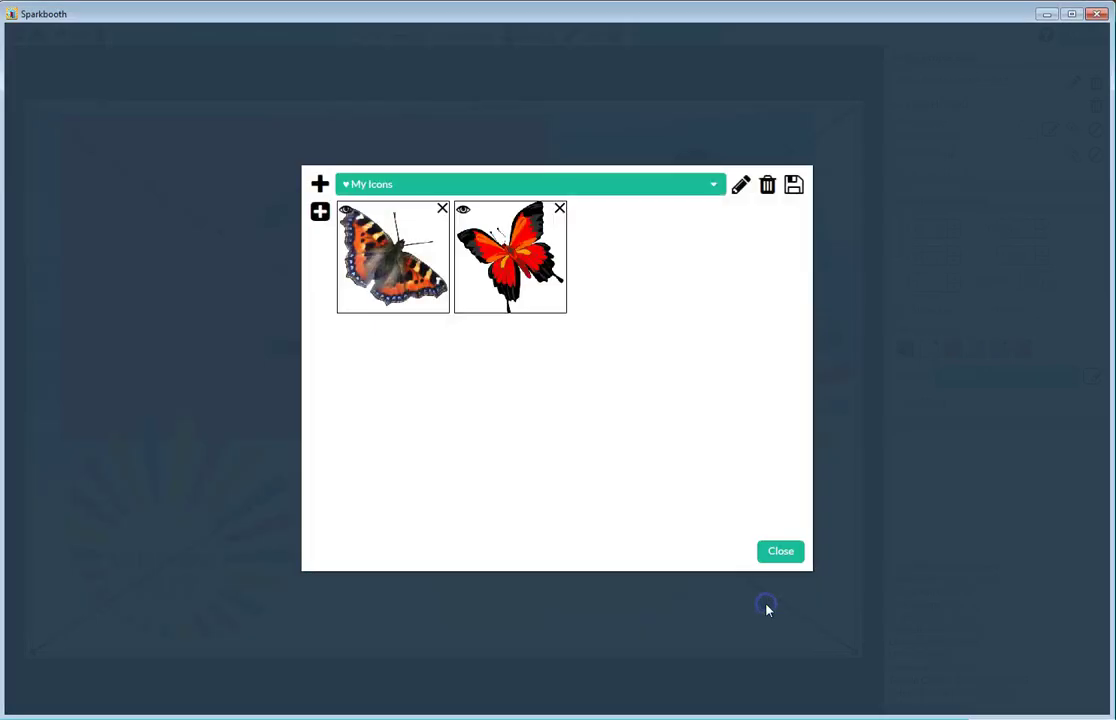
{"action": "left_click", "coordinate": [321, 210]}
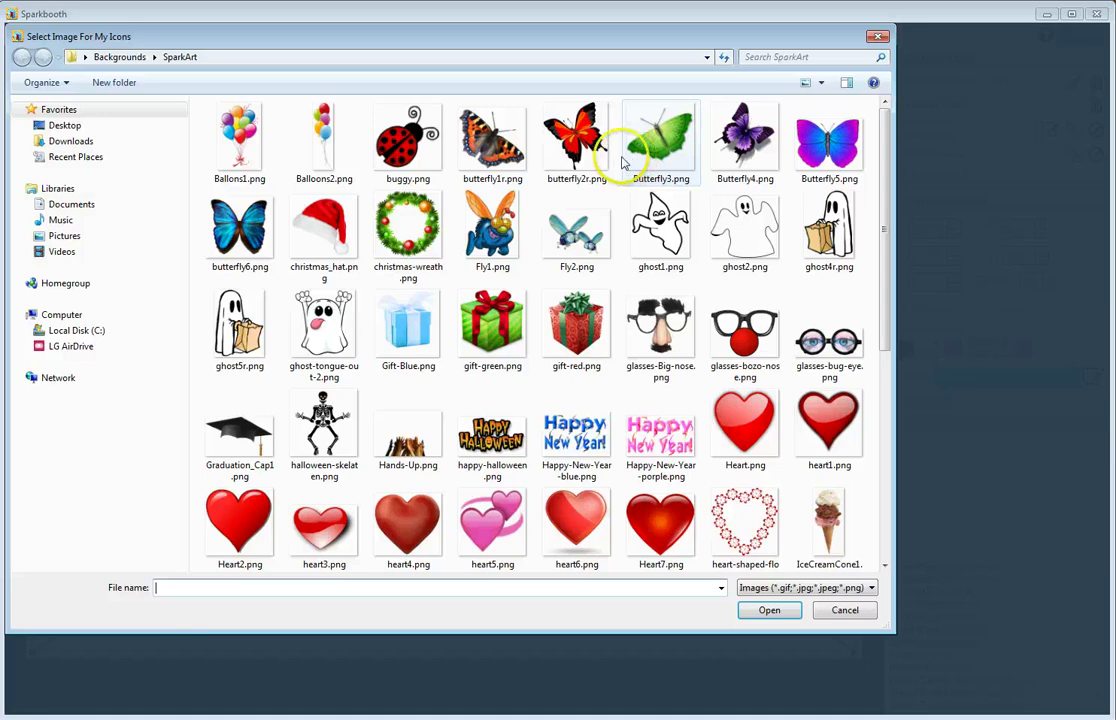
{"action": "left_click", "coordinate": [652, 125]}
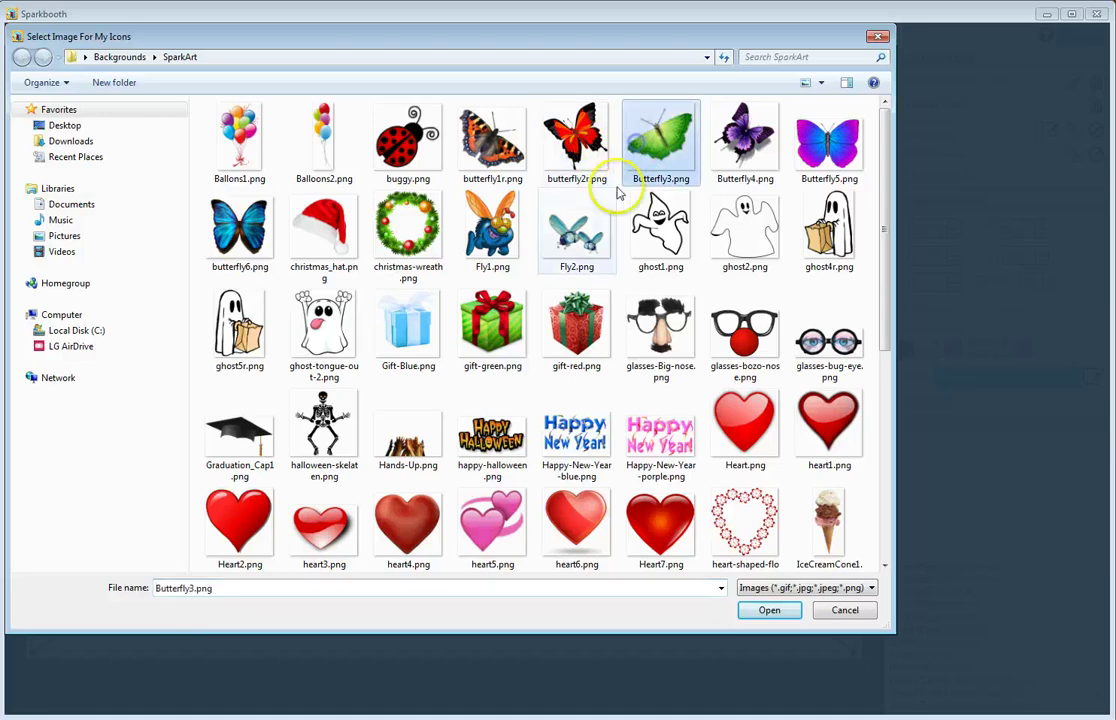
{"action": "left_click", "coordinate": [765, 612]}
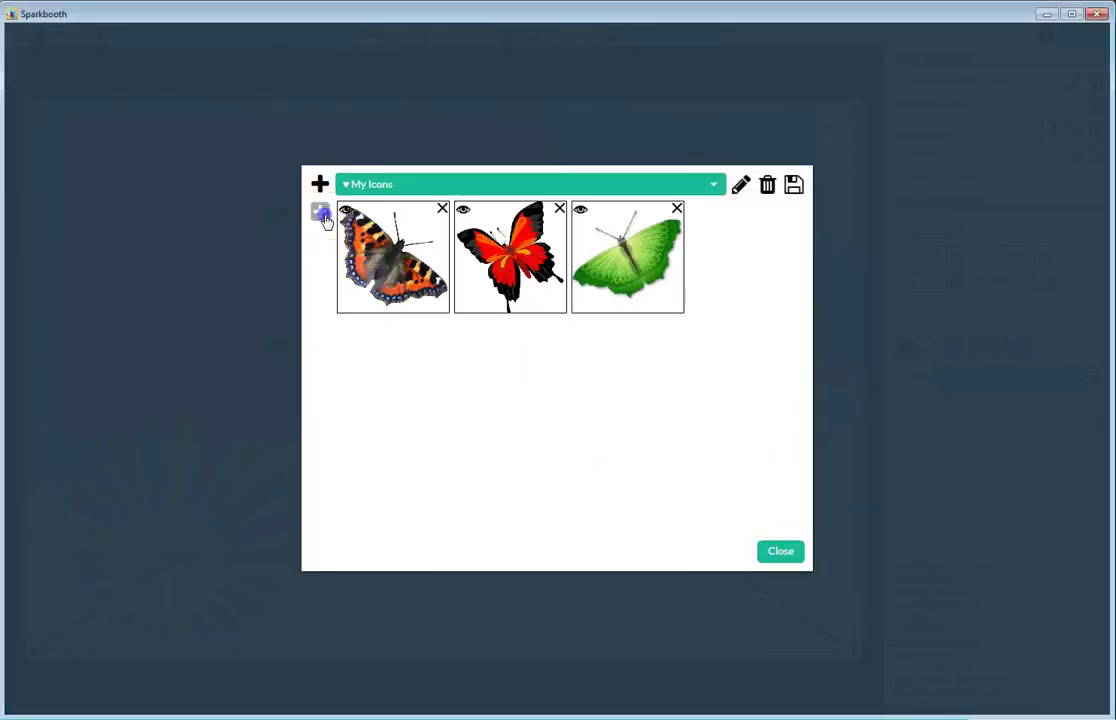
{"action": "left_click", "coordinate": [322, 214]}
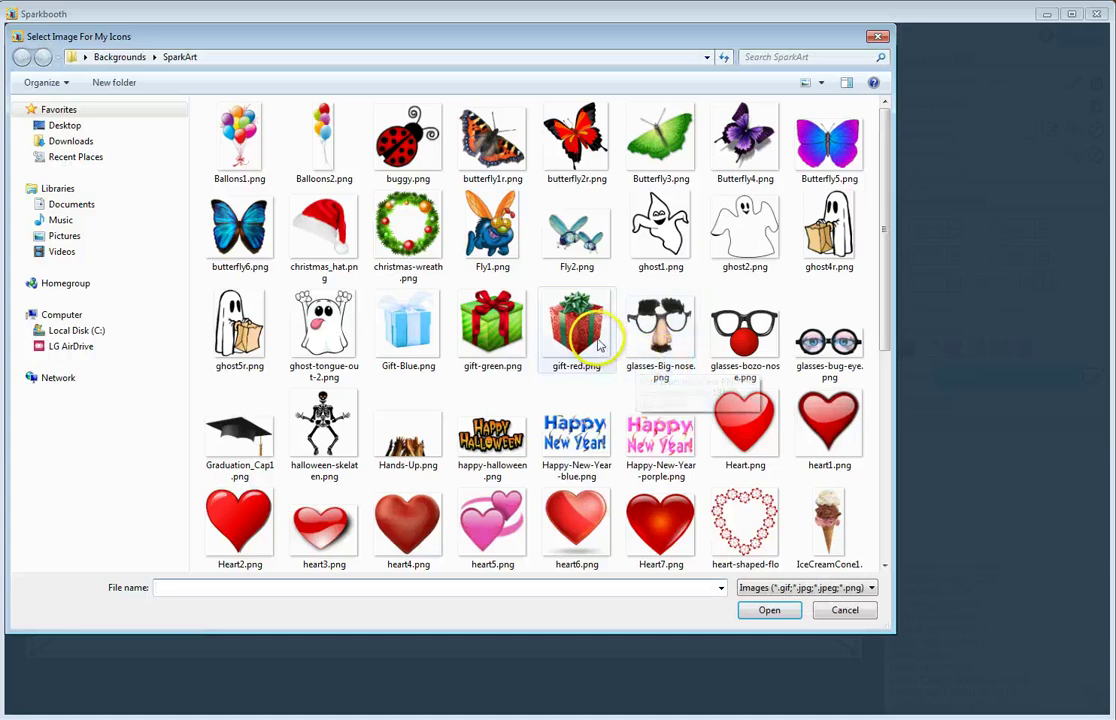
{"action": "left_click", "coordinate": [238, 228]}
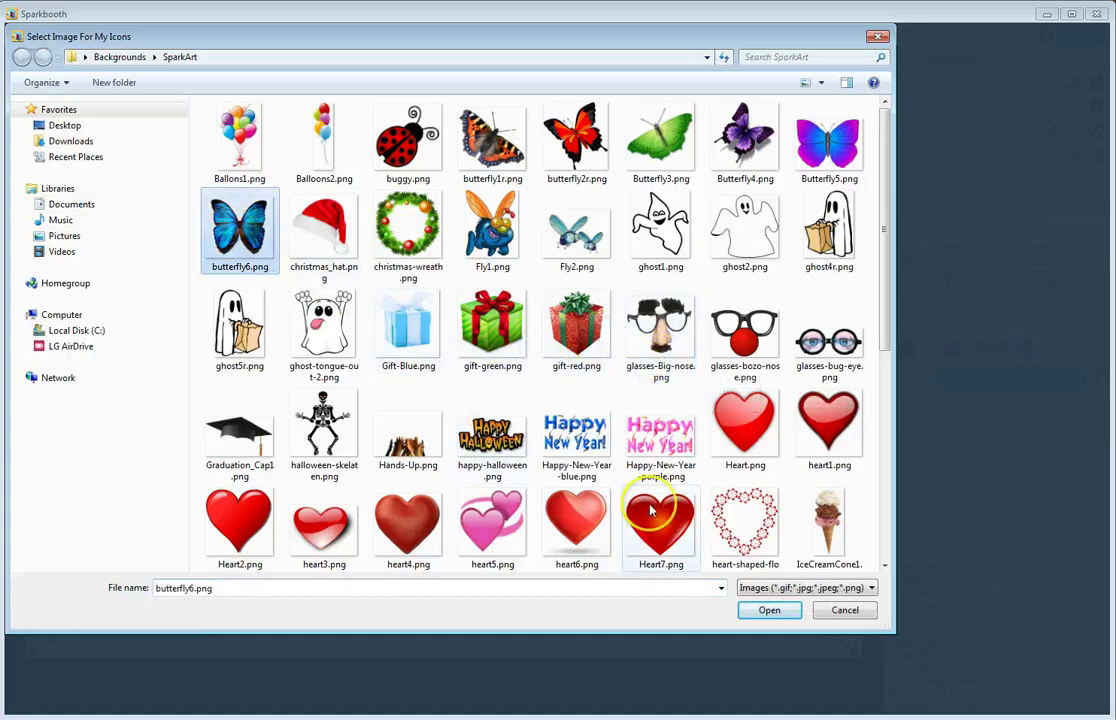
{"action": "left_click", "coordinate": [770, 611]}
{"action": "left_click", "coordinate": [322, 214]}
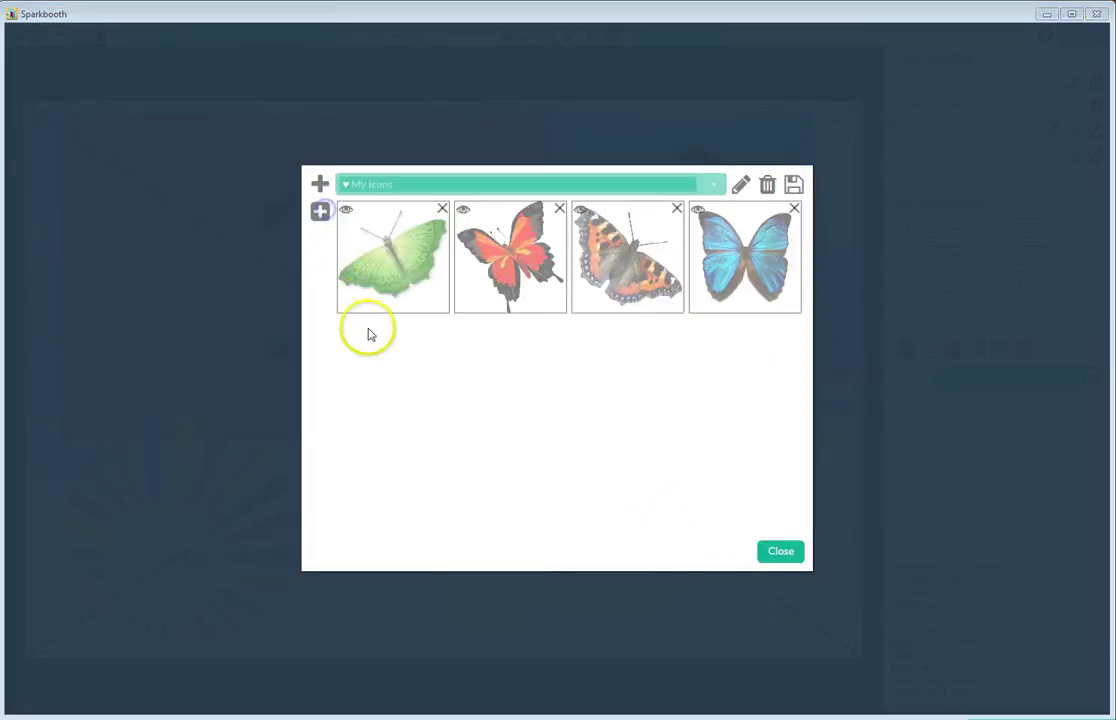
- Add the Heart2 and glossy heart3 images to My Icons
{"action": "left_click", "coordinate": [236, 528]}
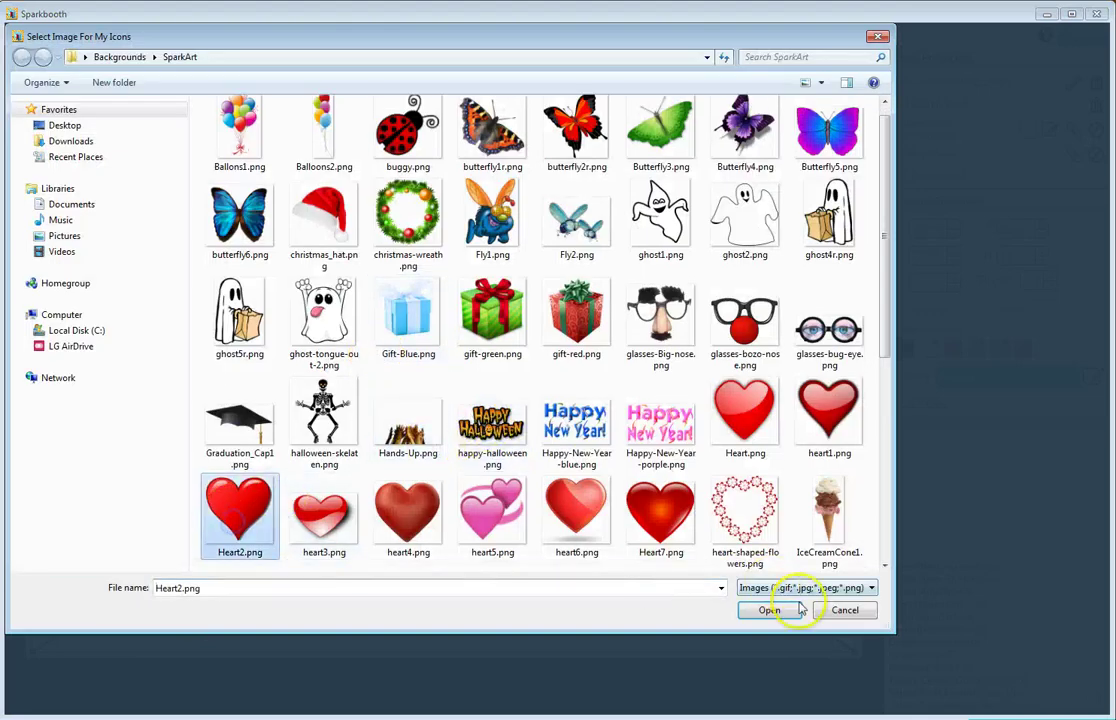
{"action": "left_click", "coordinate": [770, 610]}
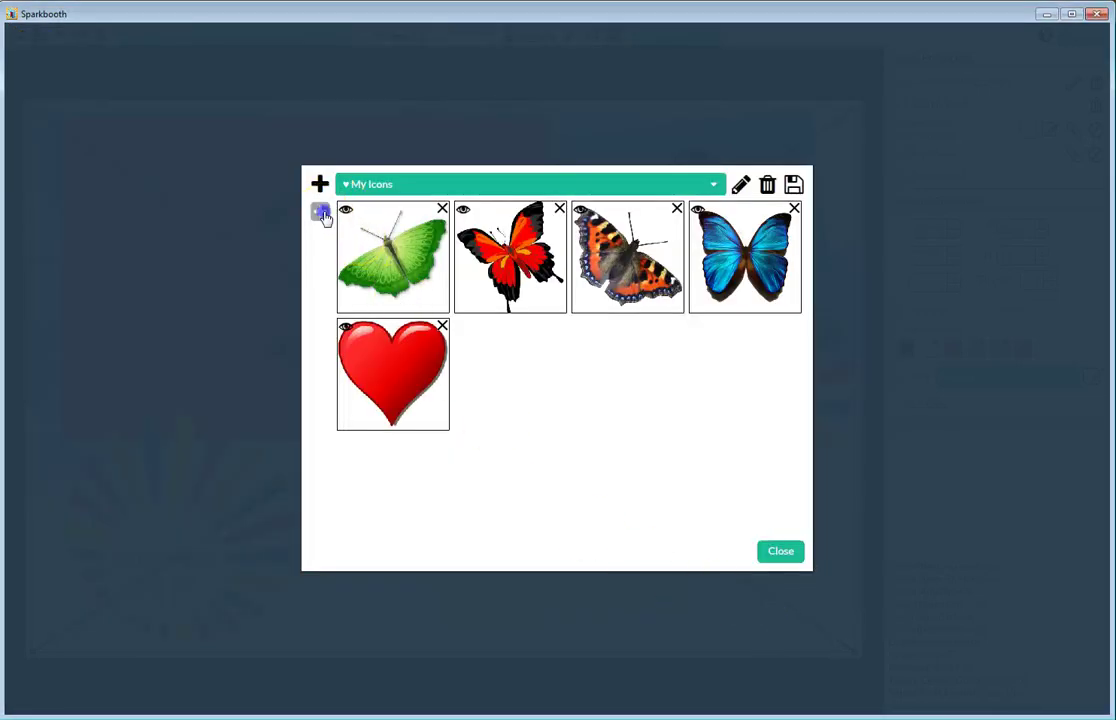
{"action": "left_click", "coordinate": [322, 214]}
{"action": "left_click", "coordinate": [322, 538]}
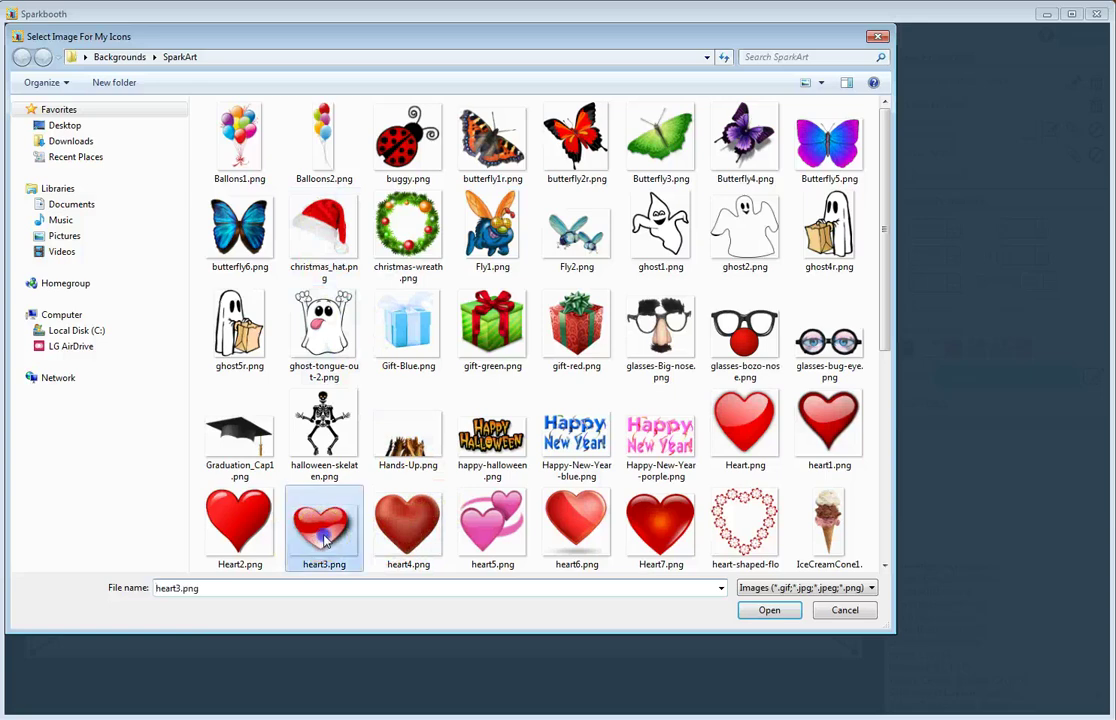
{"action": "left_click", "coordinate": [770, 610]}
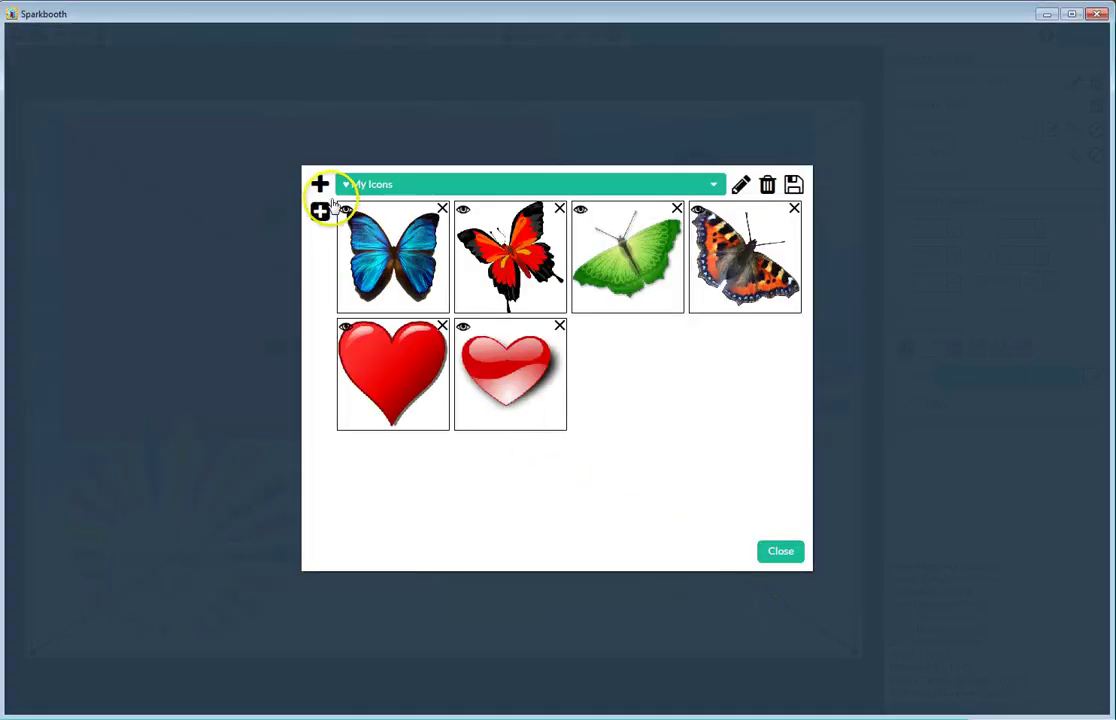
- Add the red and green gift images to My Icons
{"action": "left_click", "coordinate": [318, 212]}
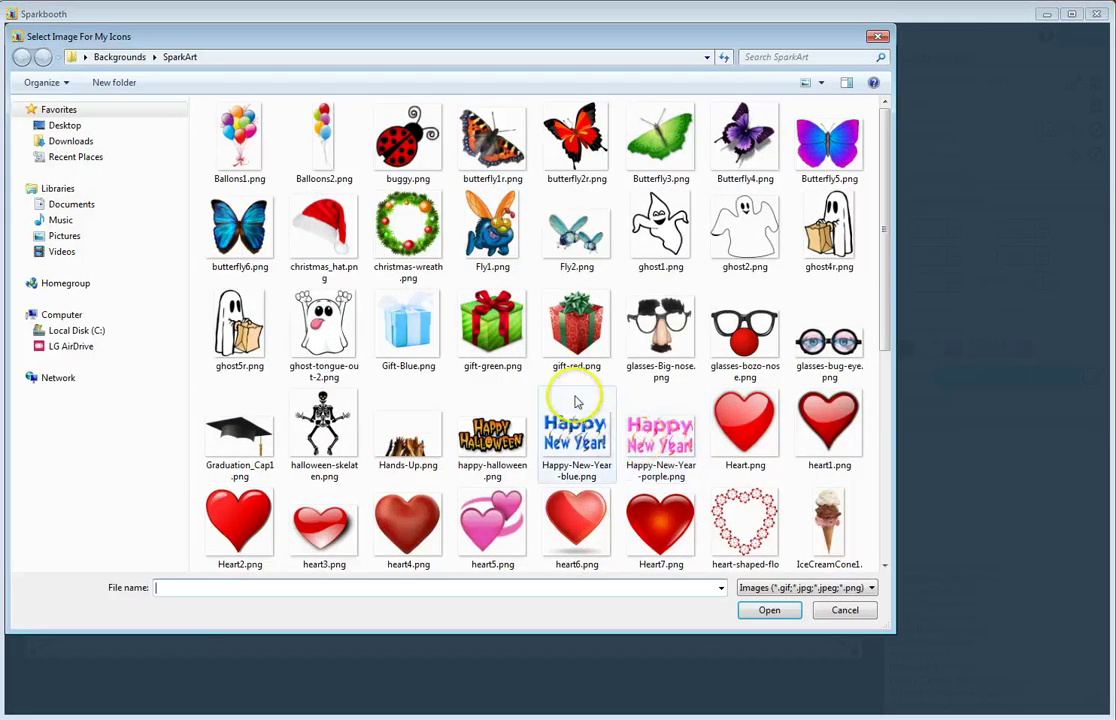
{"action": "left_click", "coordinate": [566, 336]}
{"action": "left_click", "coordinate": [770, 610]}
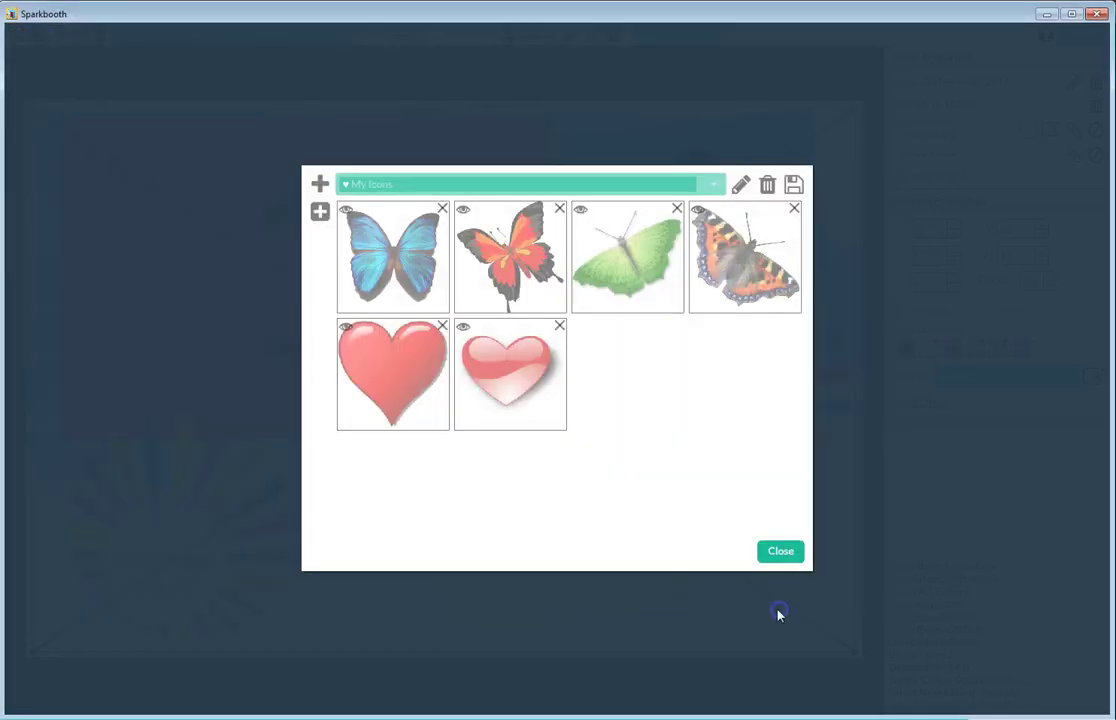
{"action": "left_click", "coordinate": [320, 214]}
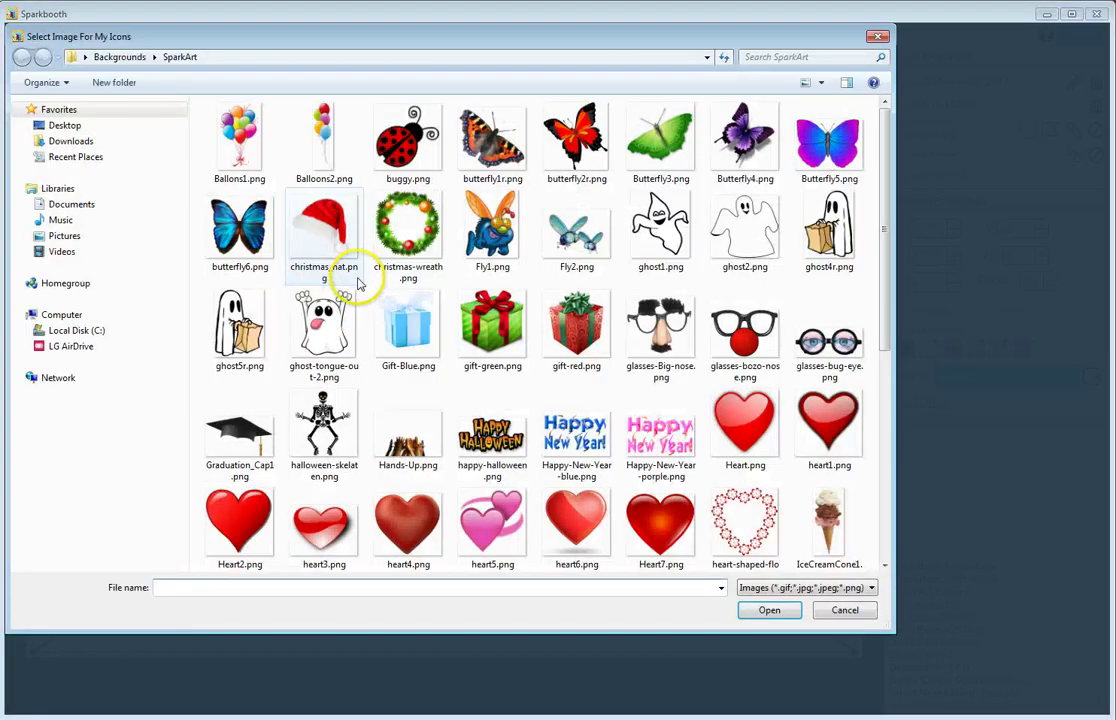
{"action": "left_click", "coordinate": [515, 347]}
{"action": "left_click", "coordinate": [770, 612]}
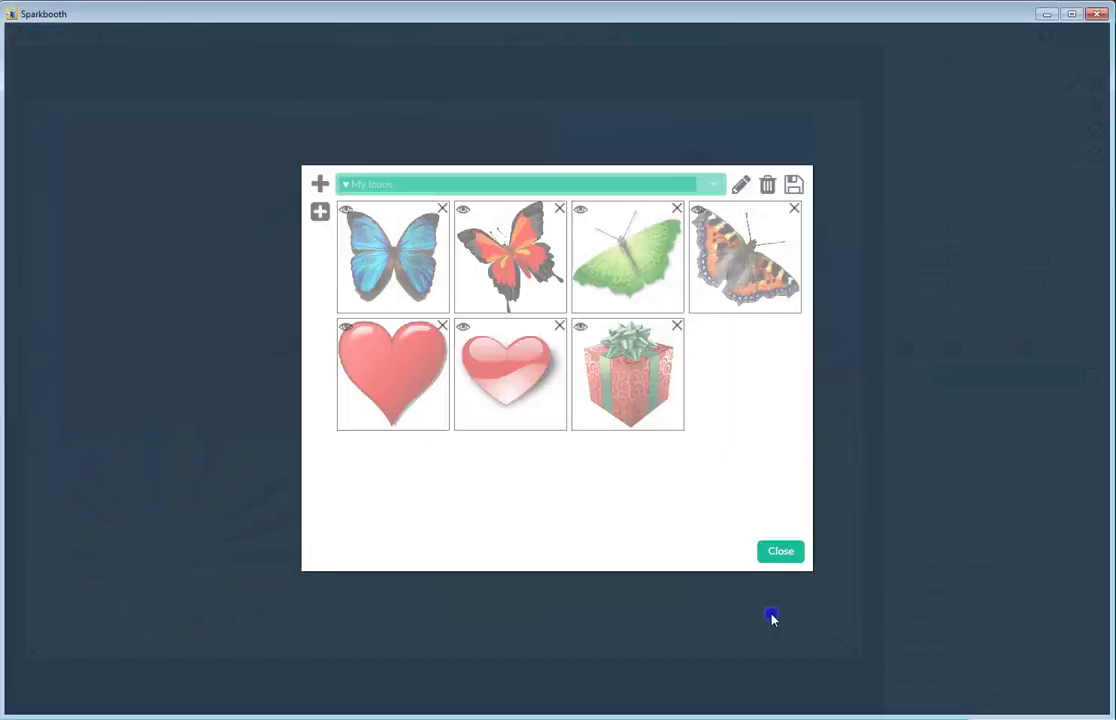
- Add the big-nose, red-nose and bug-eye glasses images to My Icons
{"action": "left_click", "coordinate": [318, 214]}
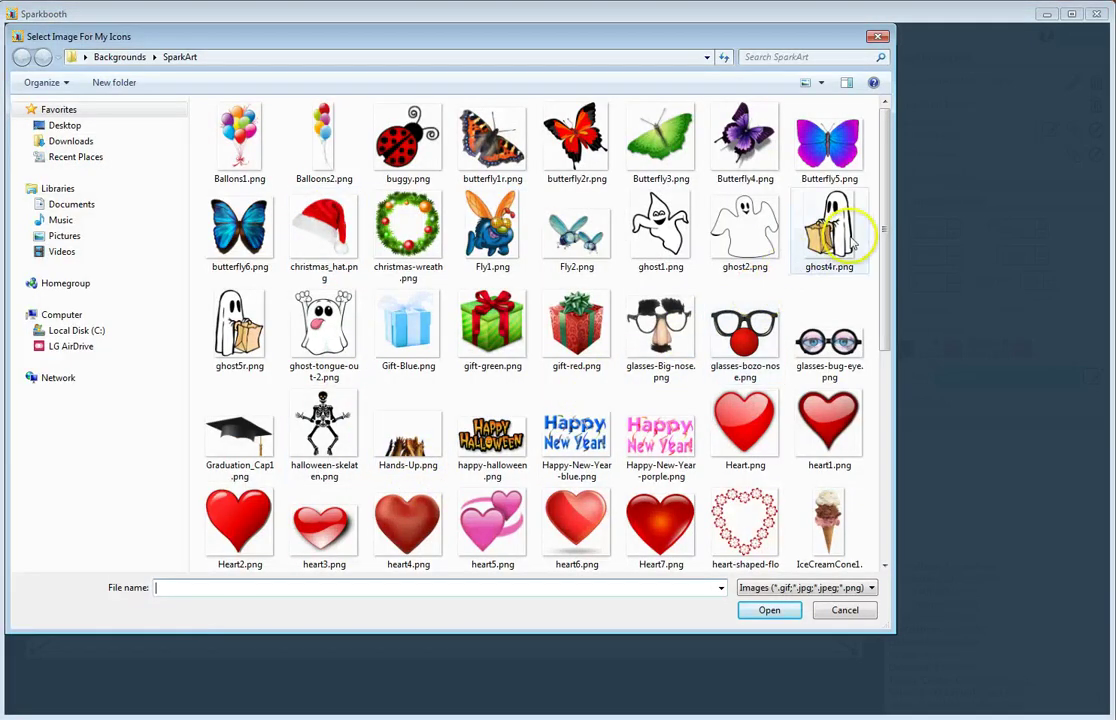
{"action": "left_click_drag", "start_coordinate": [879, 242], "coordinate": [882, 306]}
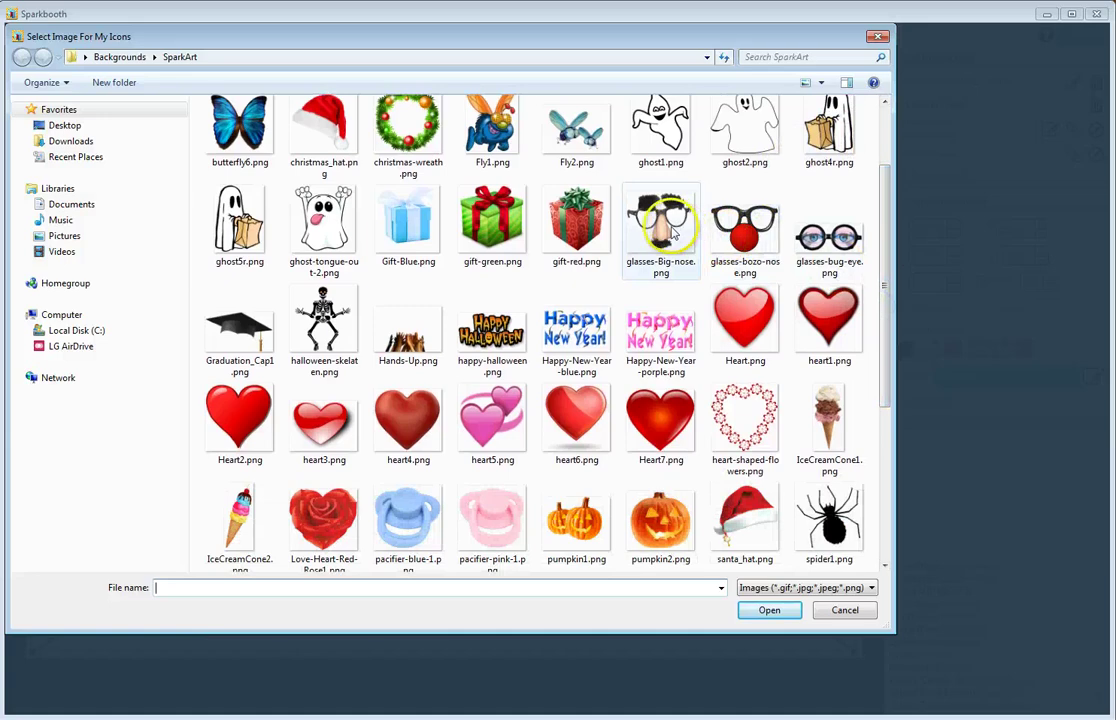
{"action": "left_click", "coordinate": [670, 230]}
{"action": "left_click", "coordinate": [768, 610]}
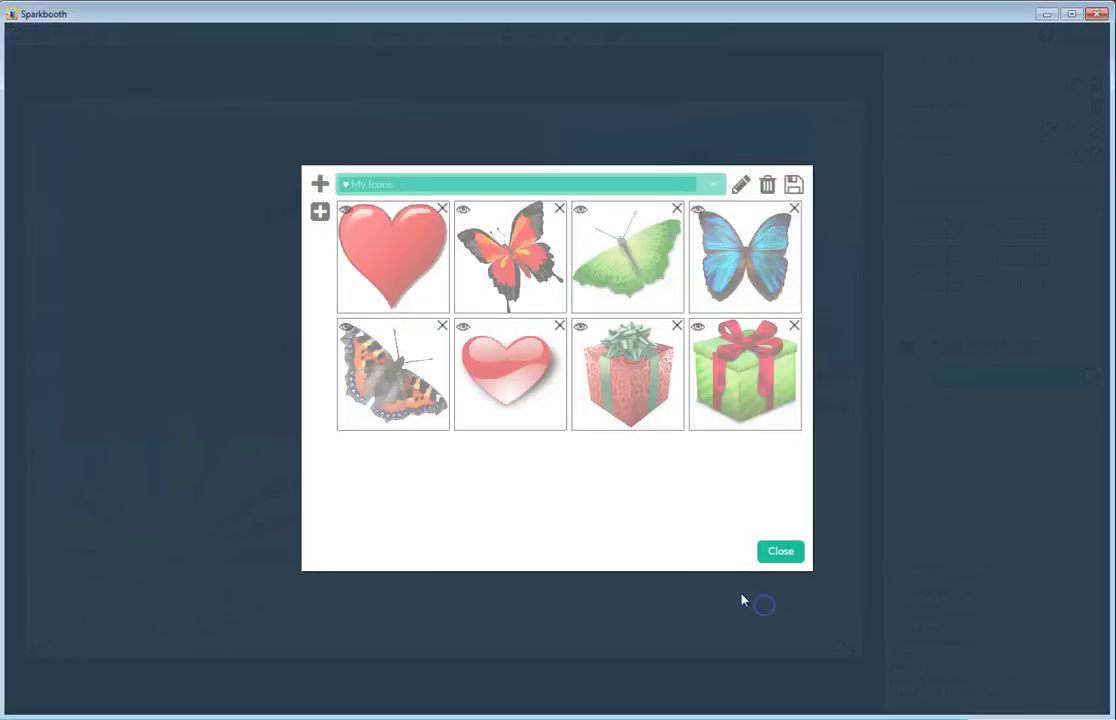
{"action": "left_click", "coordinate": [320, 214]}
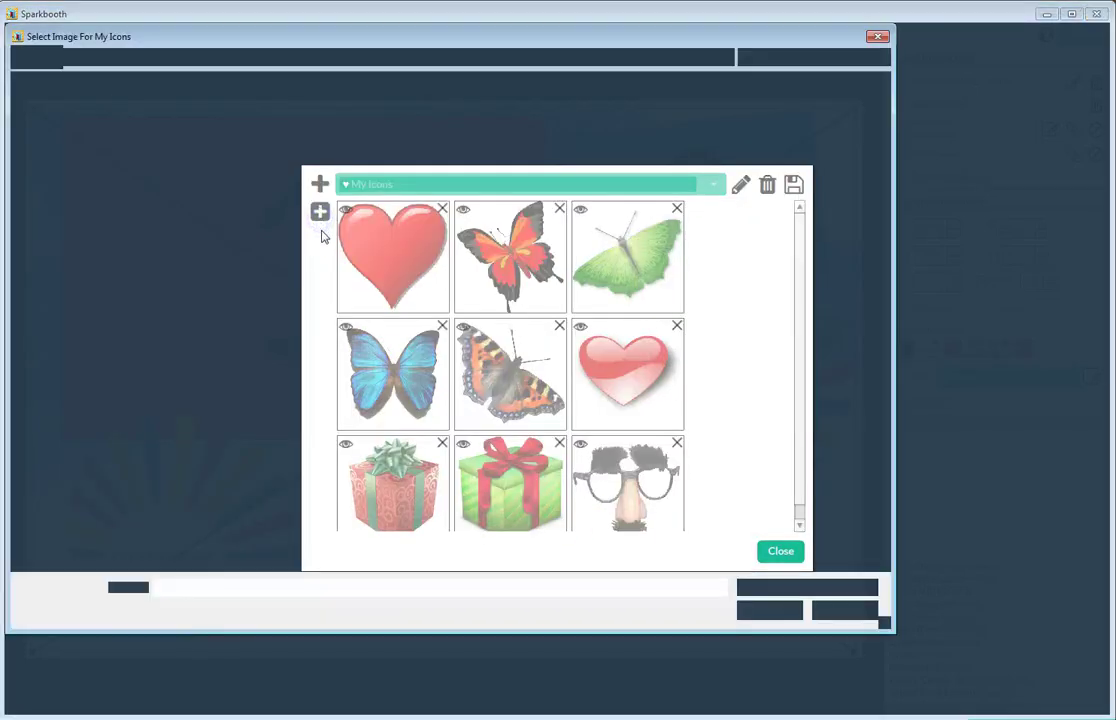
{"action": "left_click", "coordinate": [735, 342]}
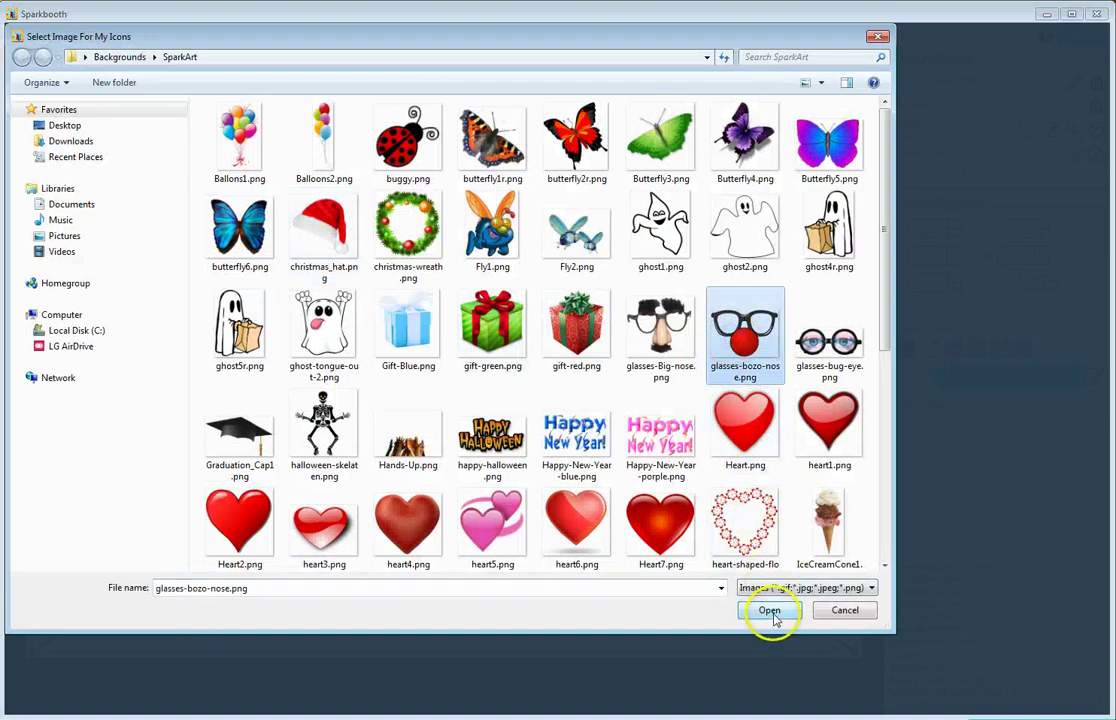
{"action": "left_click", "coordinate": [770, 611]}
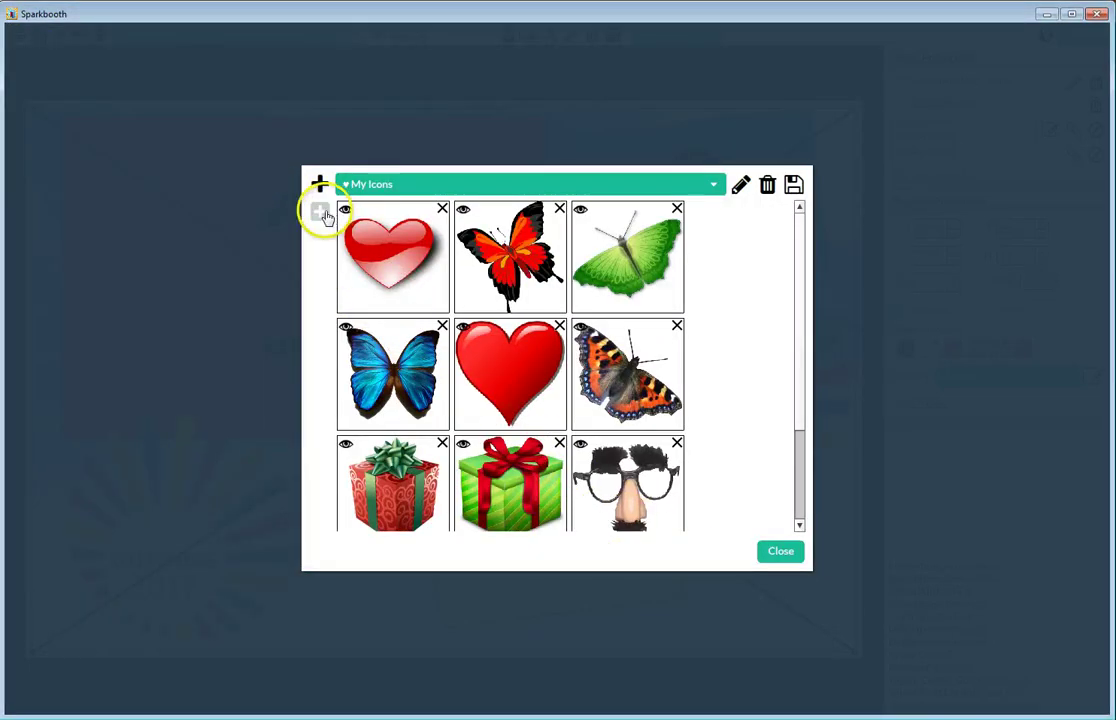
{"action": "left_click", "coordinate": [322, 214]}
{"action": "left_click", "coordinate": [850, 342]}
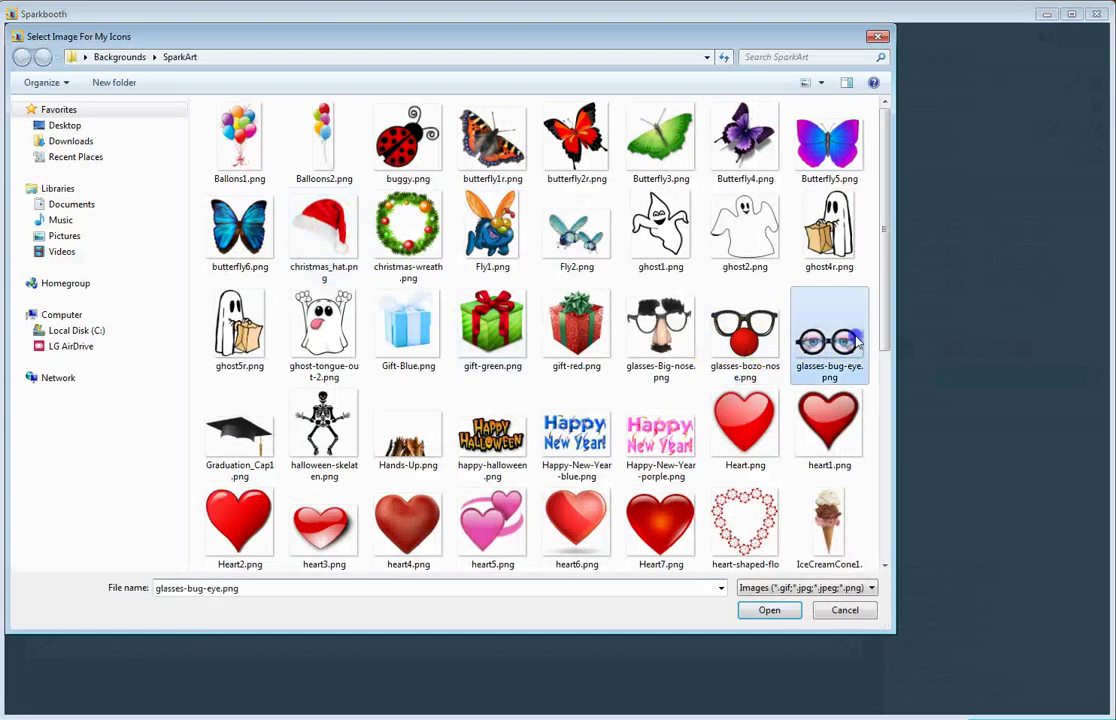
{"action": "left_click", "coordinate": [769, 611]}
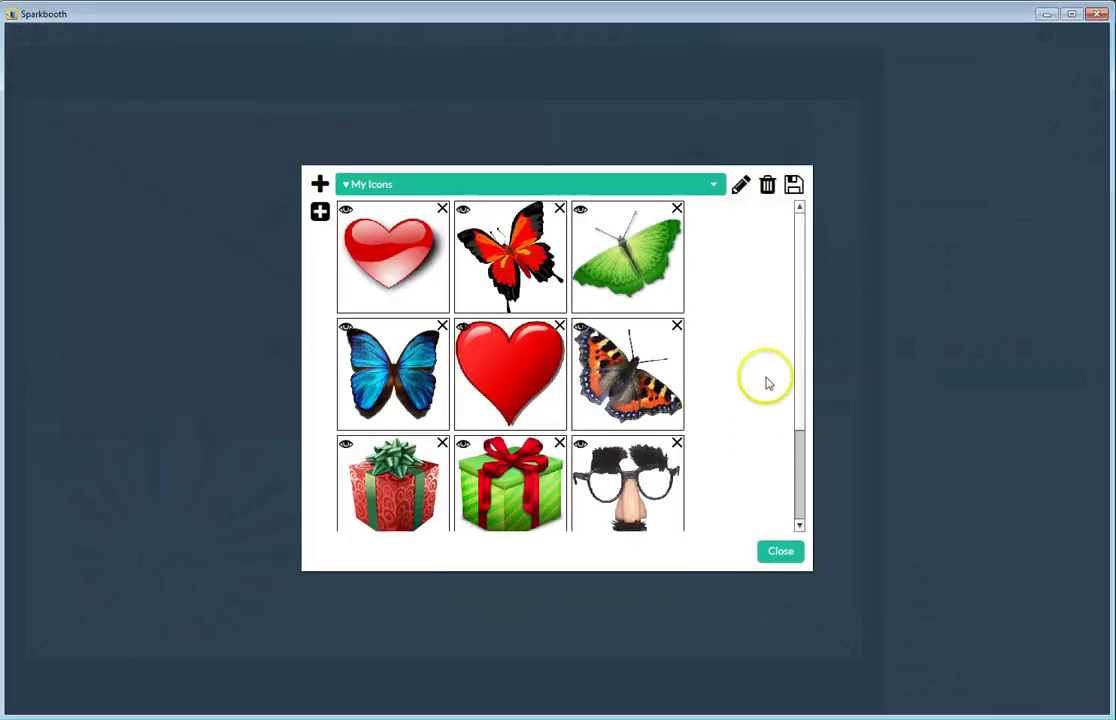
- Add the TalkBub3, TalkBub3b and TalkBub1b thought bubbles, then close the sticker panel
{"action": "scroll", "coordinate": [793, 378], "scroll_direction": "down", "scroll_amount": 3}
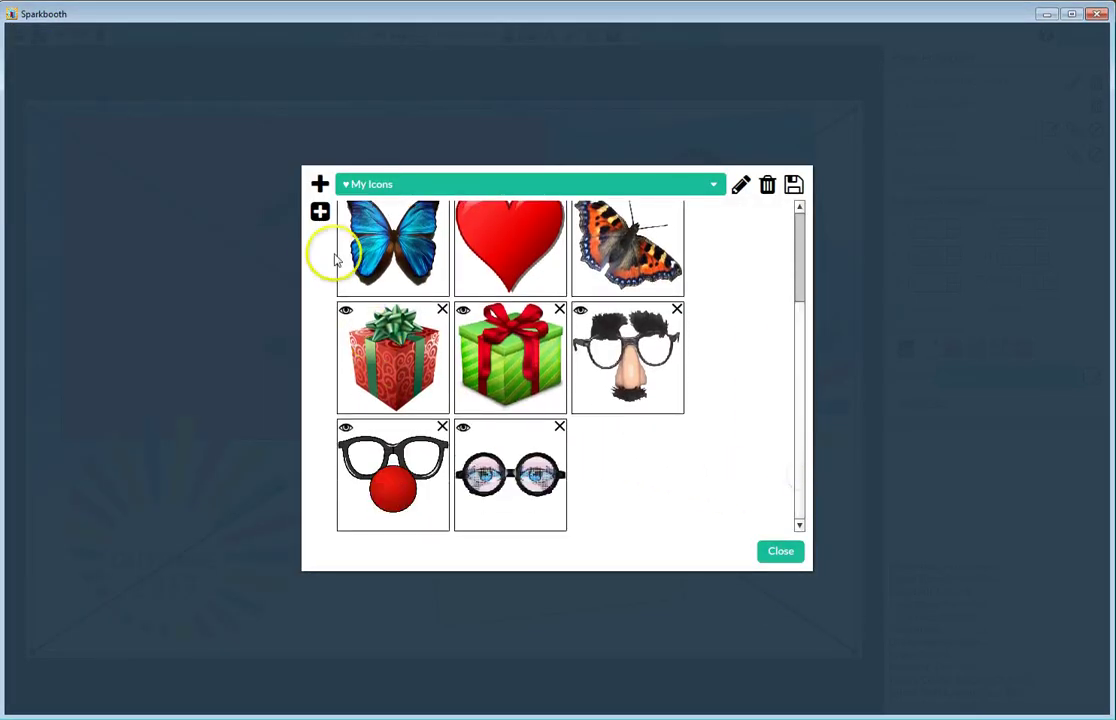
{"action": "left_click", "coordinate": [320, 214]}
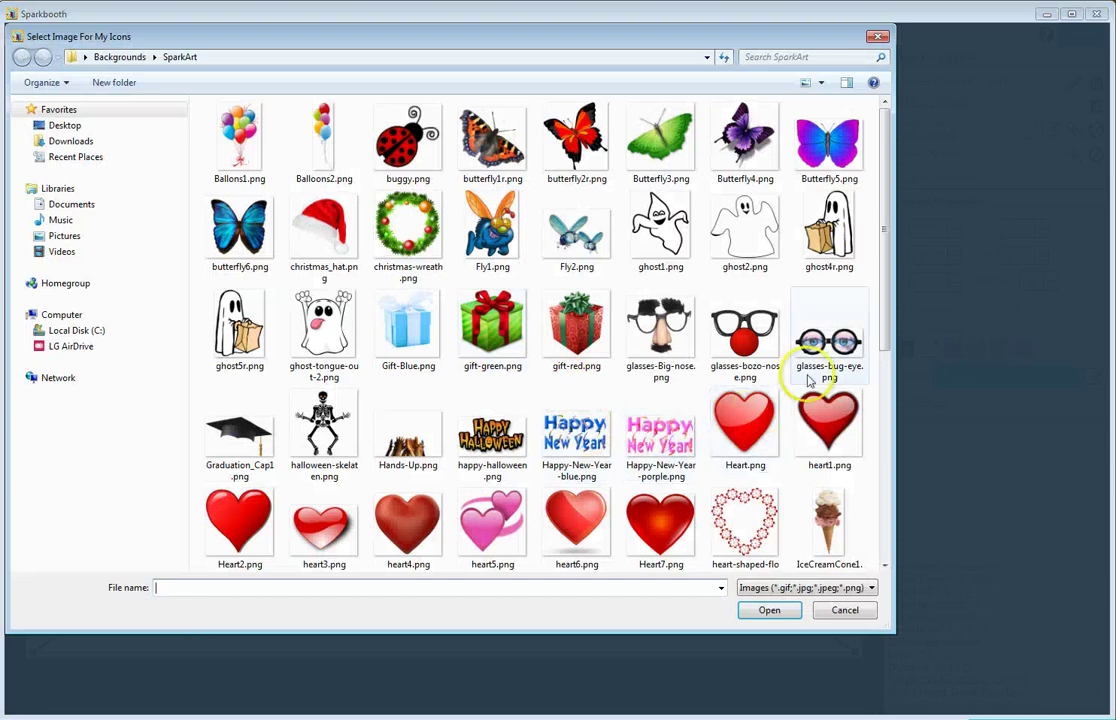
{"action": "left_click_drag", "start_coordinate": [882, 289], "coordinate": [893, 491]}
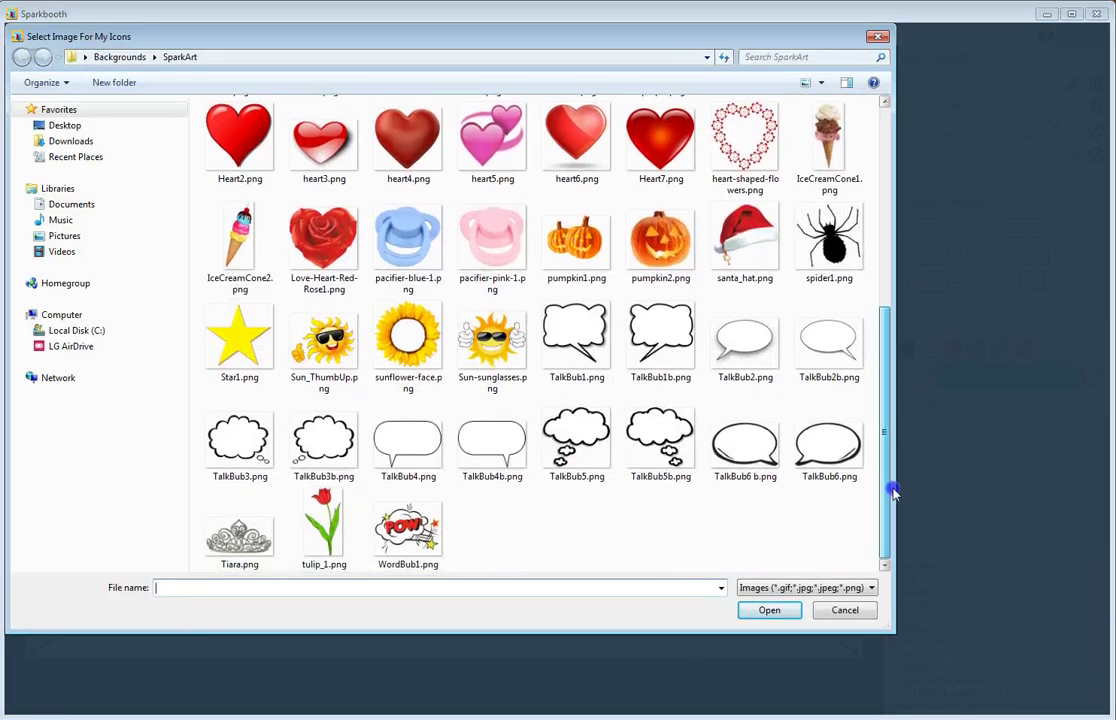
{"action": "left_click", "coordinate": [235, 458]}
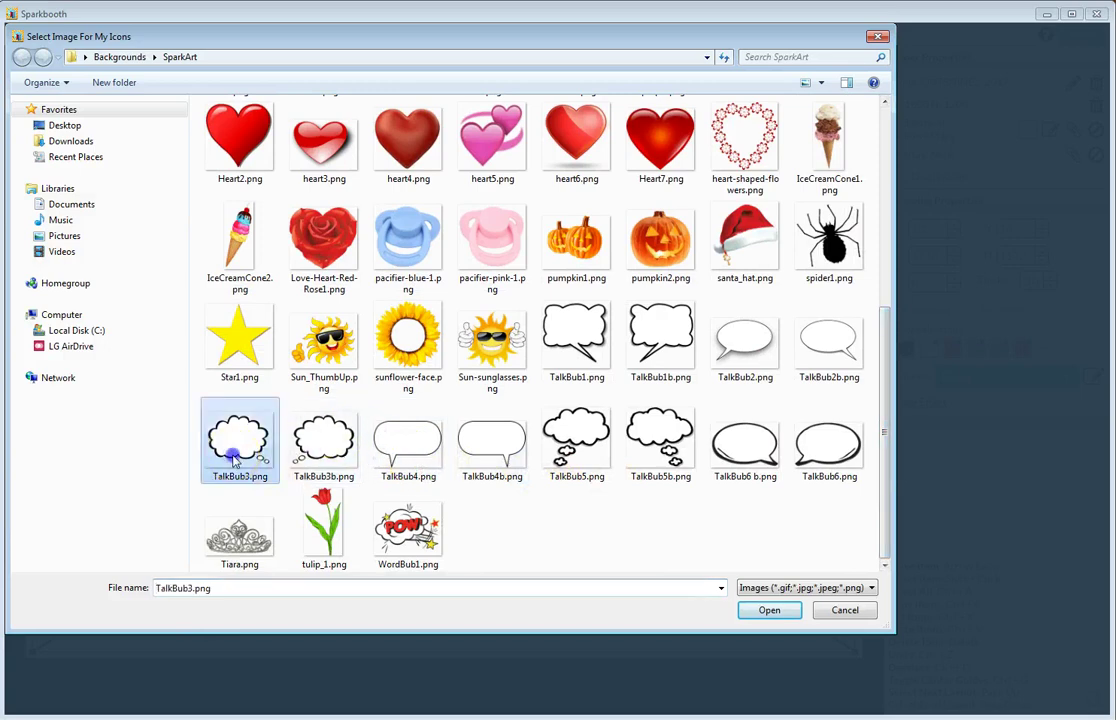
{"action": "left_click", "coordinate": [768, 611]}
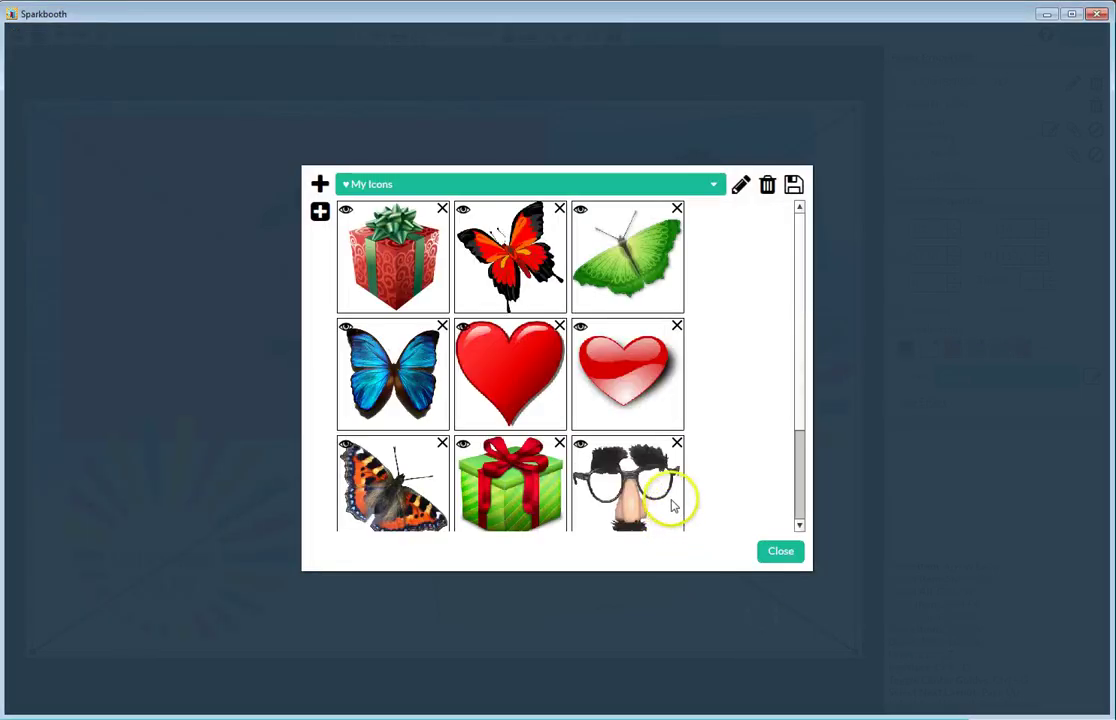
{"action": "left_click", "coordinate": [324, 210]}
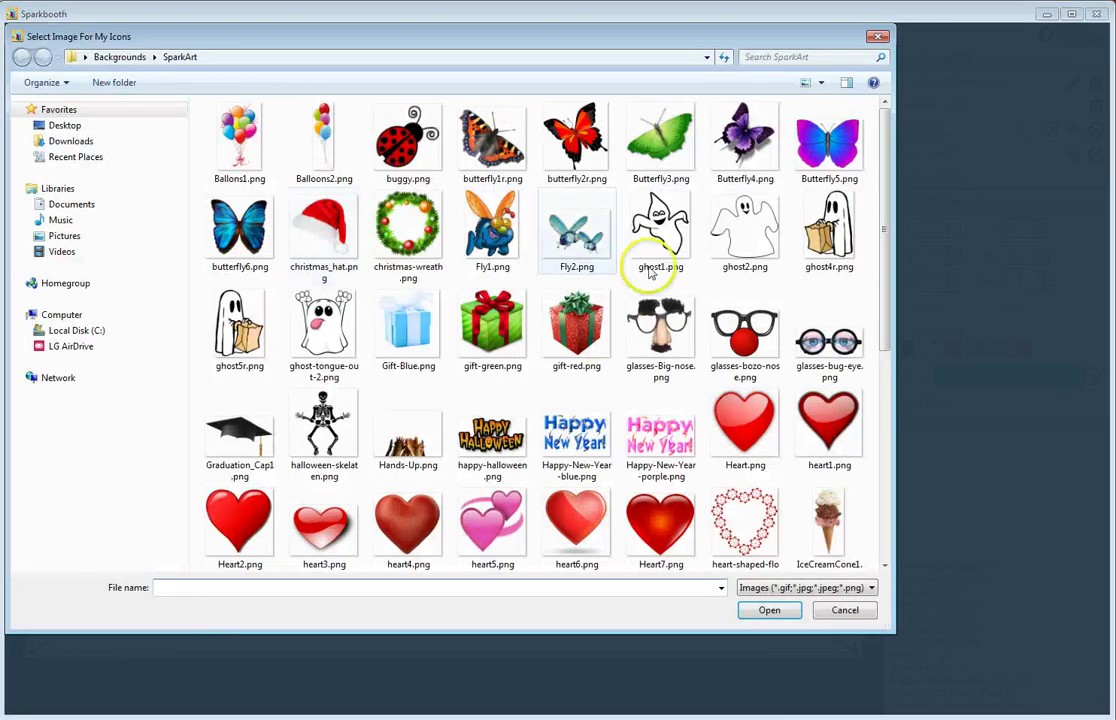
{"action": "left_click_drag", "start_coordinate": [882, 200], "coordinate": [883, 360]}
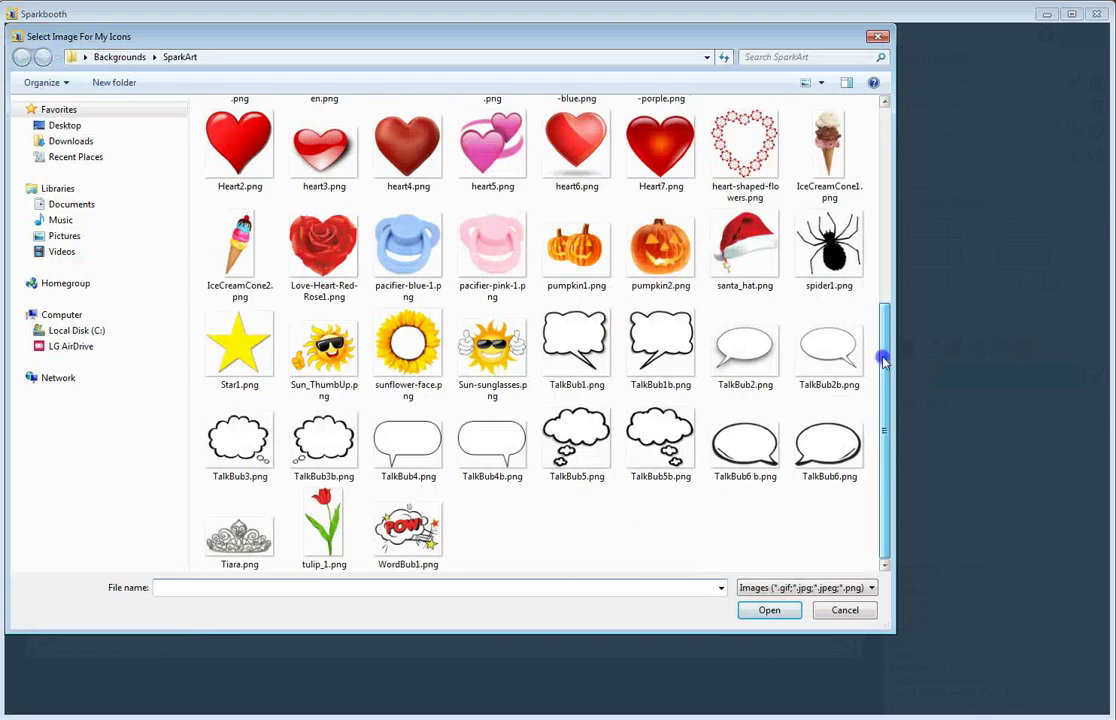
{"action": "left_click", "coordinate": [320, 440]}
{"action": "left_click", "coordinate": [772, 612]}
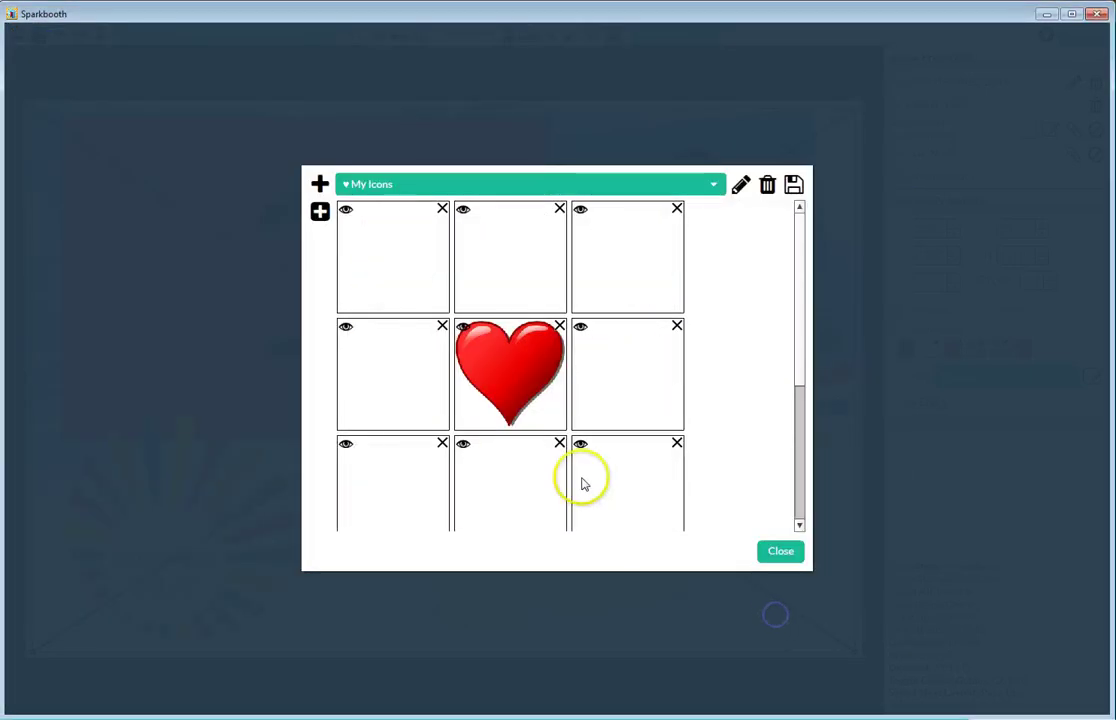
{"action": "left_click", "coordinate": [320, 214]}
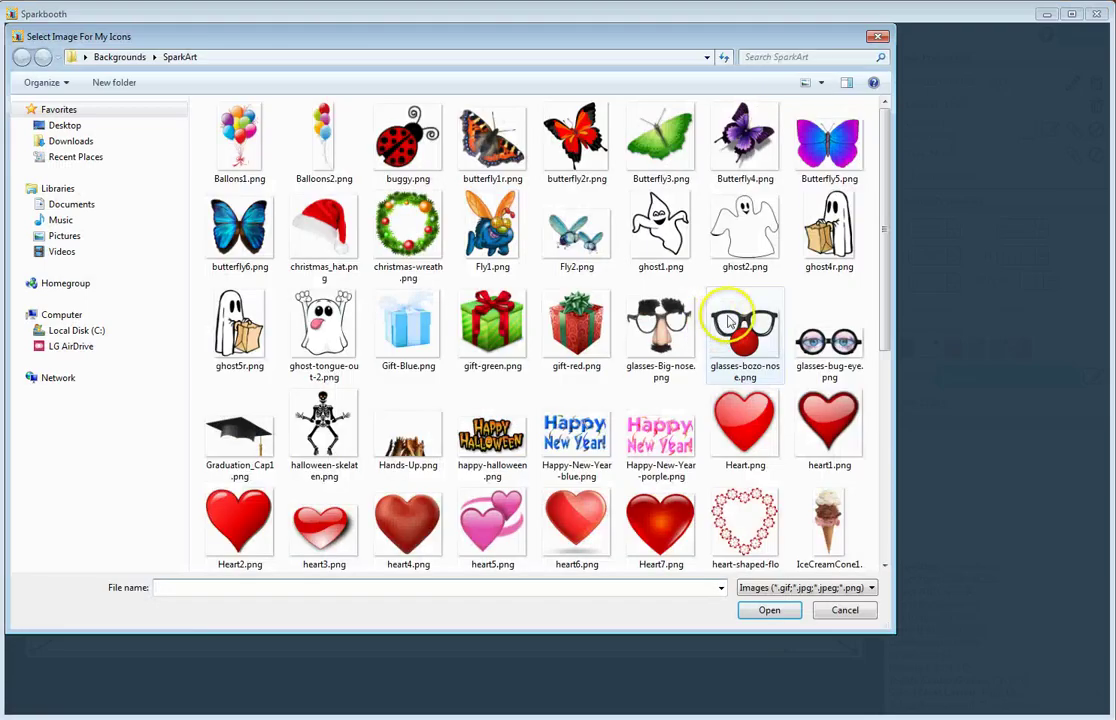
{"action": "left_click_drag", "start_coordinate": [883, 235], "coordinate": [904, 428]}
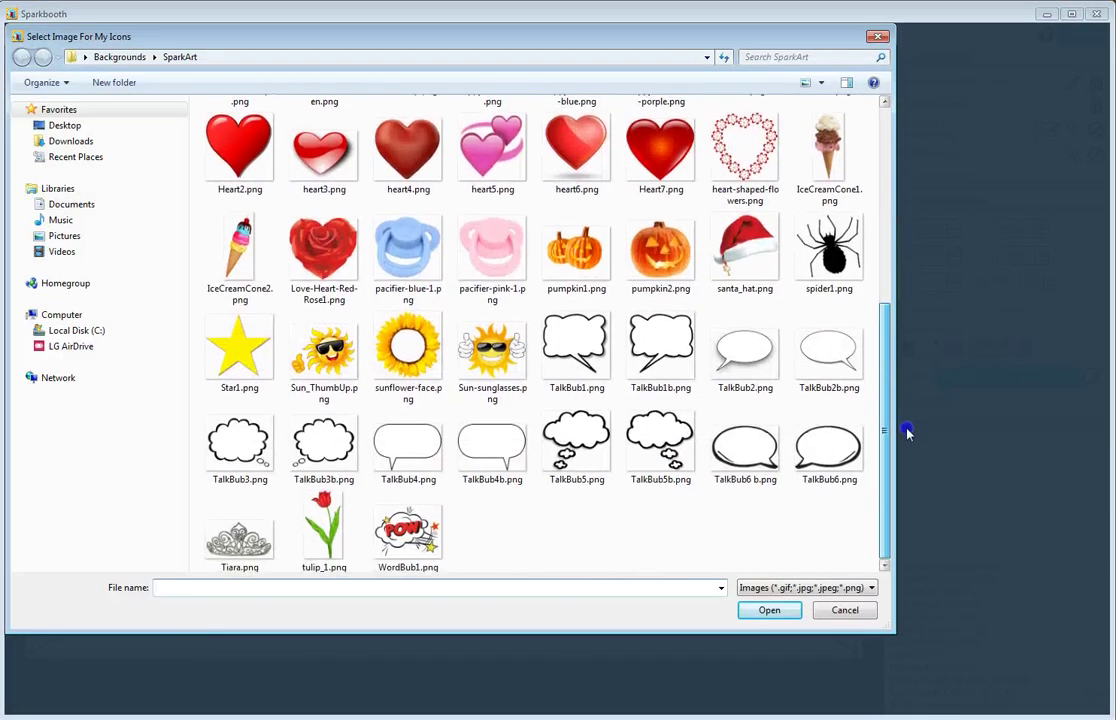
{"action": "left_click", "coordinate": [655, 355]}
{"action": "left_click", "coordinate": [769, 610]}
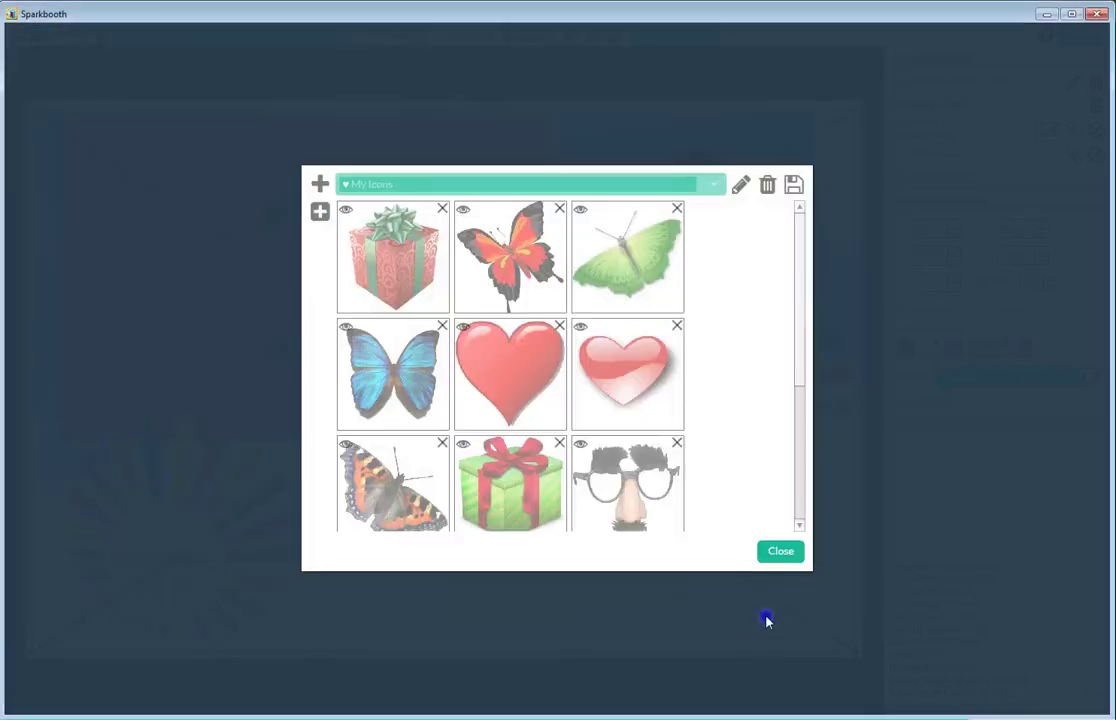
{"action": "left_click", "coordinate": [778, 555]}
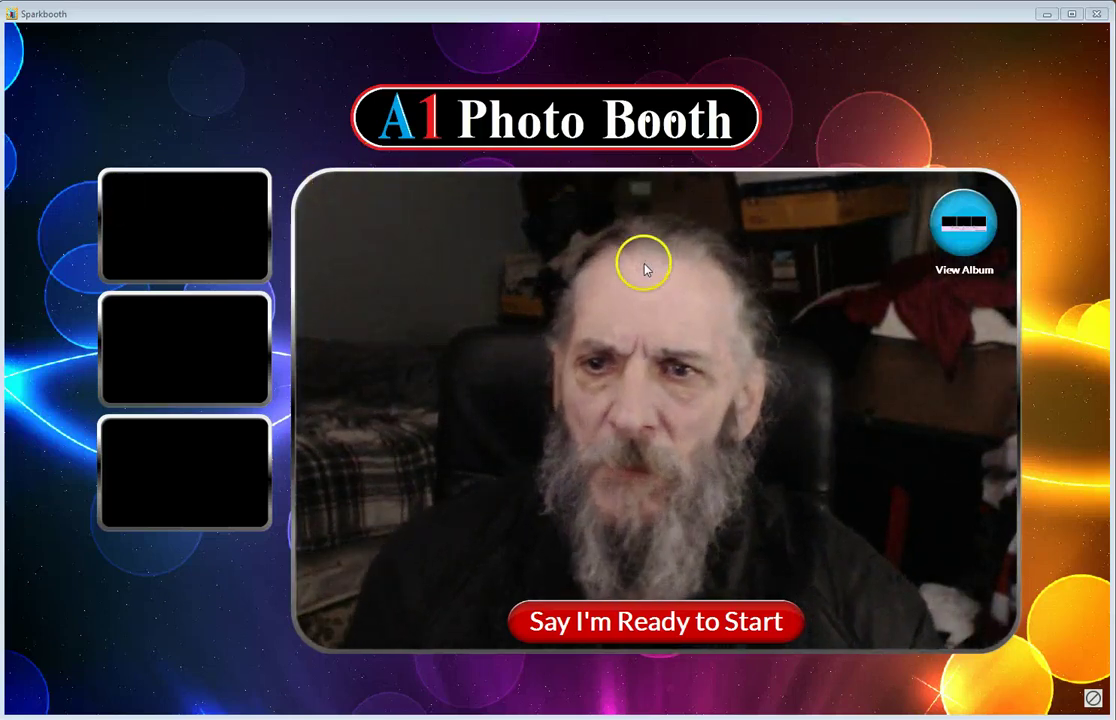
- Start the photo booth session to capture three photos for the collage
{"action": "left_click", "coordinate": [622, 617]}
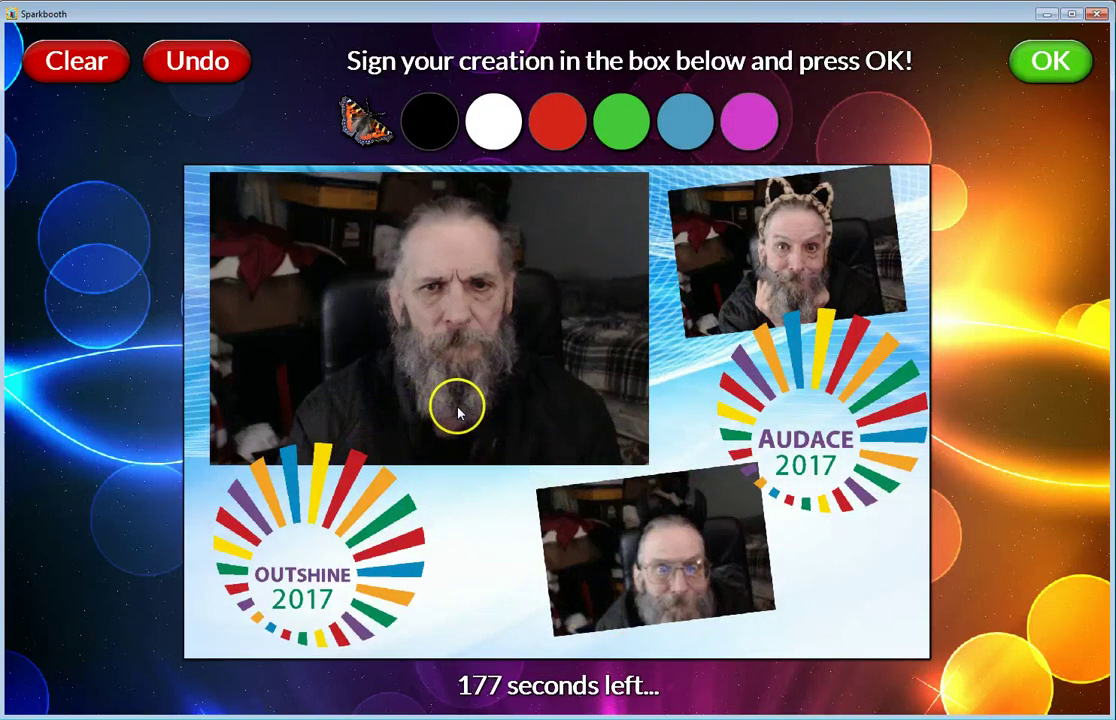
- Stamp a thought-bubble sticker at the main photo's upper left, replacing a misplaced one
{"action": "left_click", "coordinate": [354, 145]}
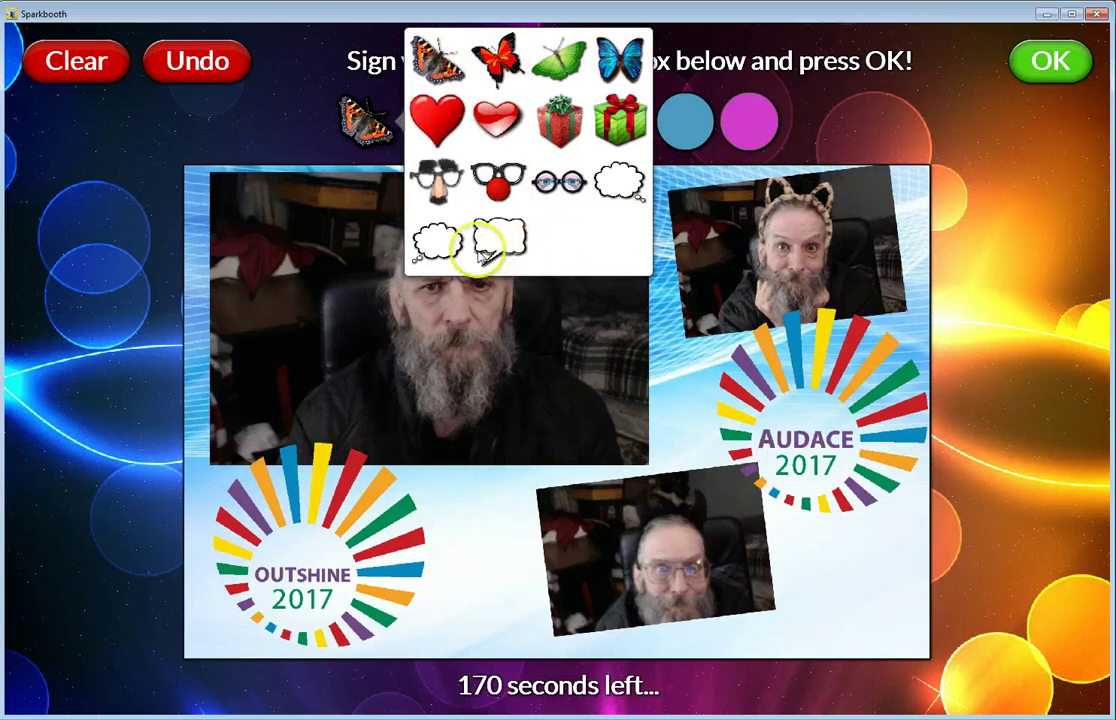
{"action": "left_click", "coordinate": [437, 241]}
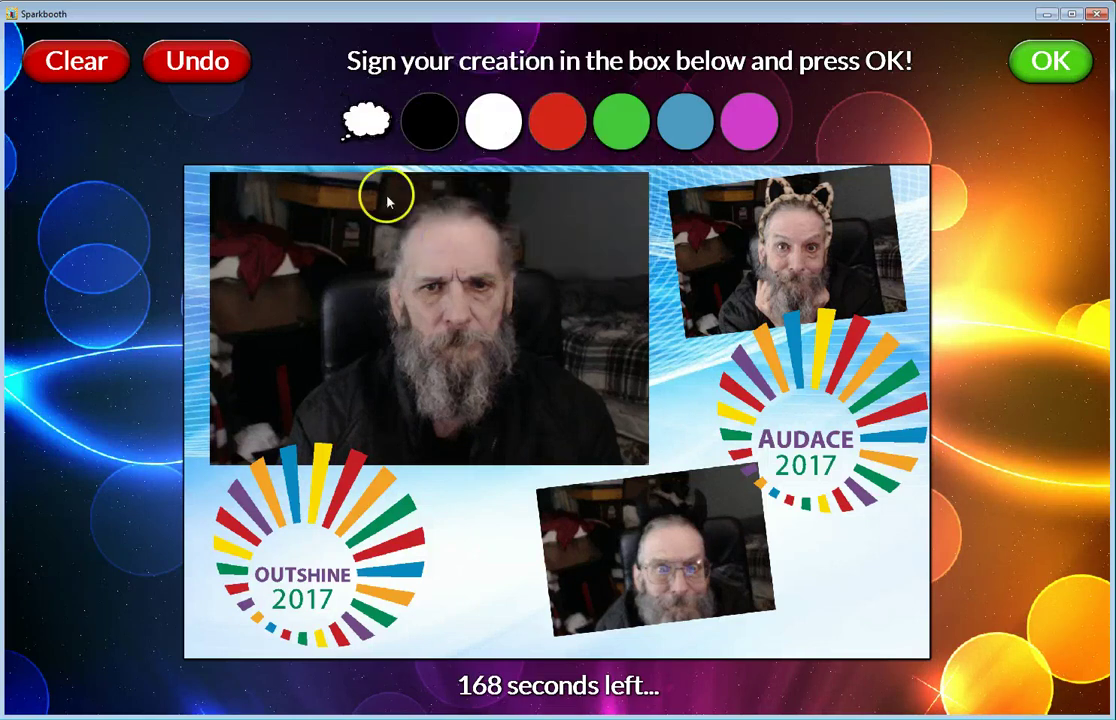
{"action": "left_click", "coordinate": [531, 322]}
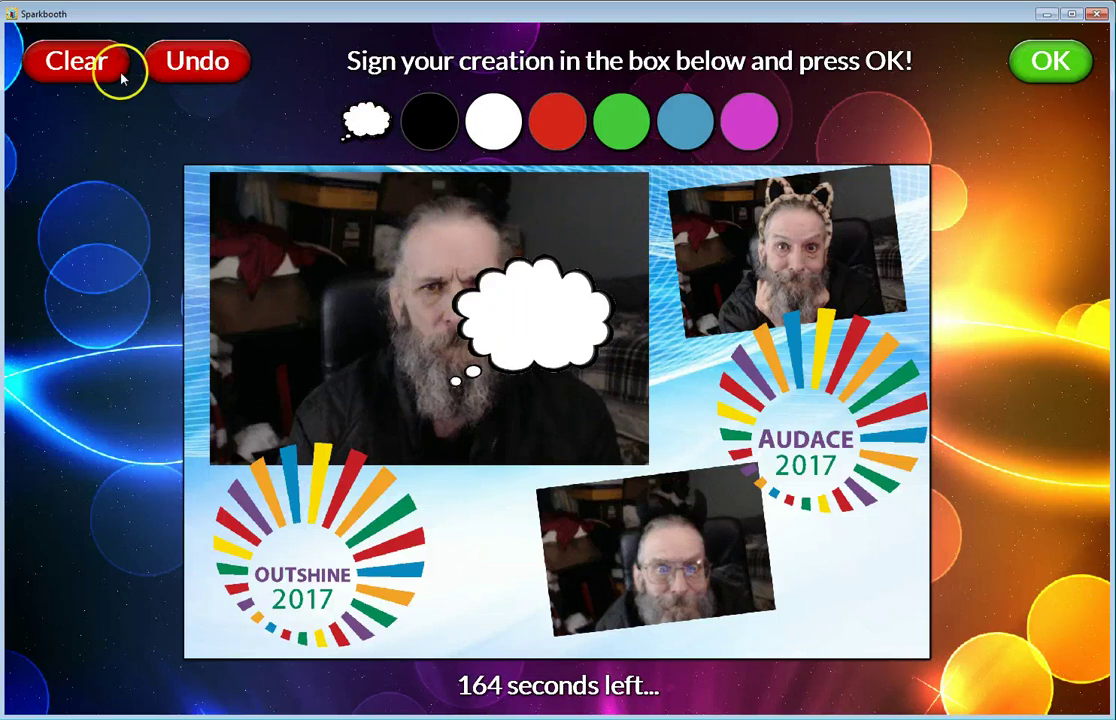
{"action": "left_click", "coordinate": [182, 62]}
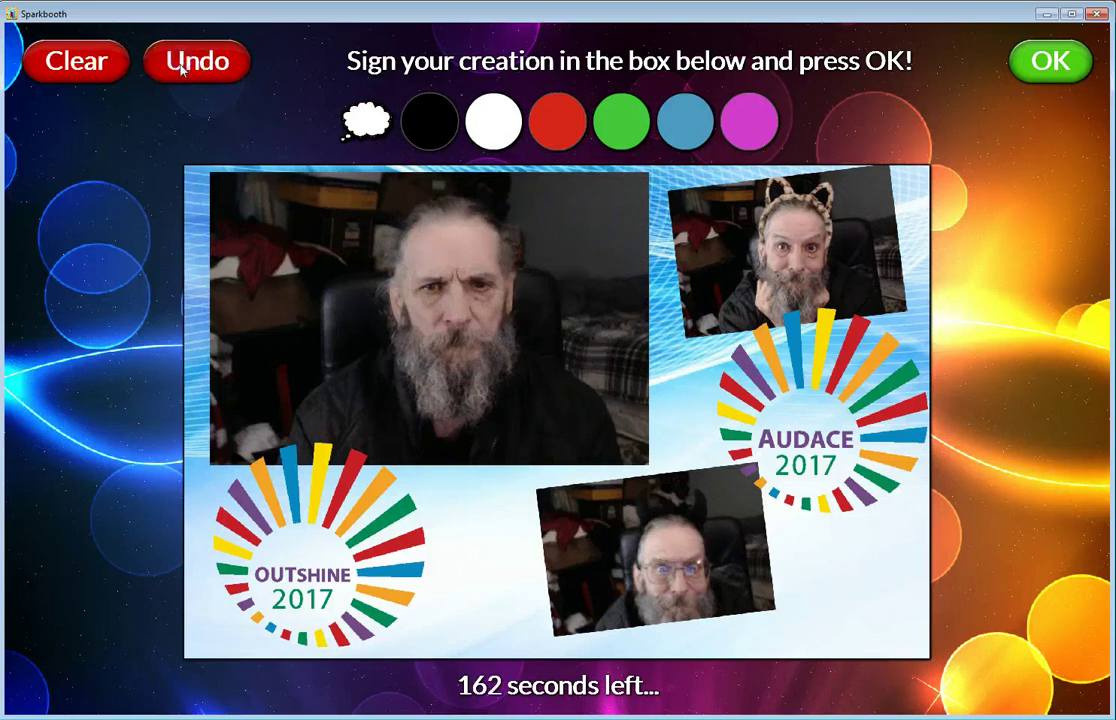
{"action": "left_click", "coordinate": [358, 117]}
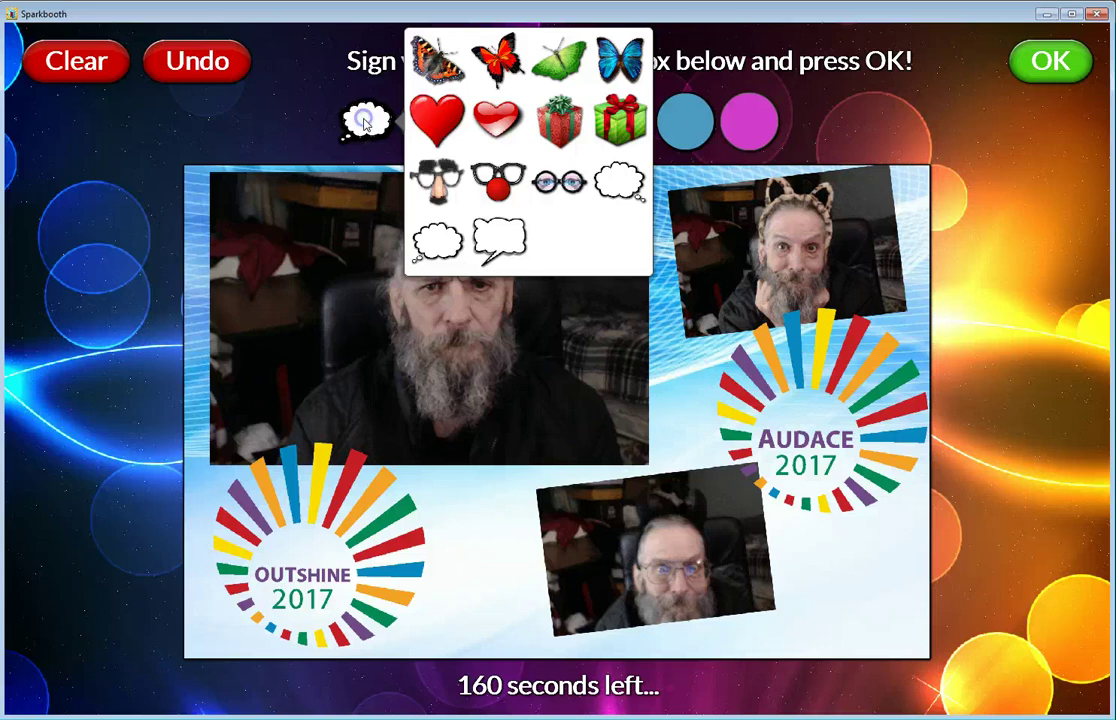
{"action": "left_click", "coordinate": [605, 189]}
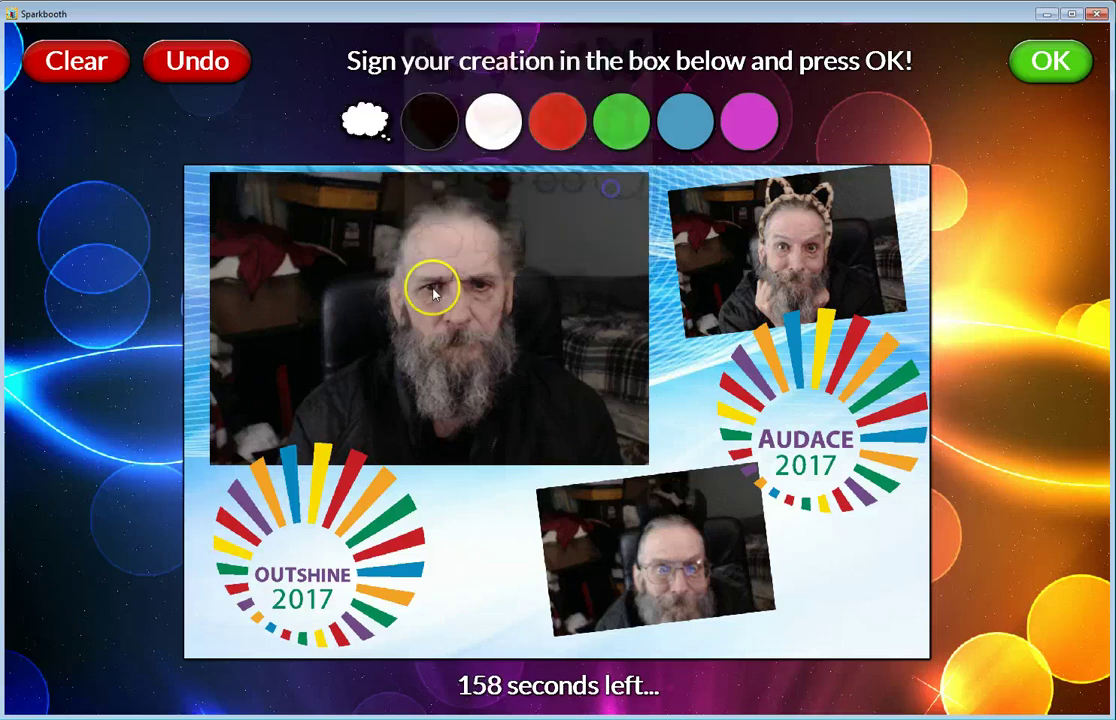
{"action": "left_click", "coordinate": [287, 288]}
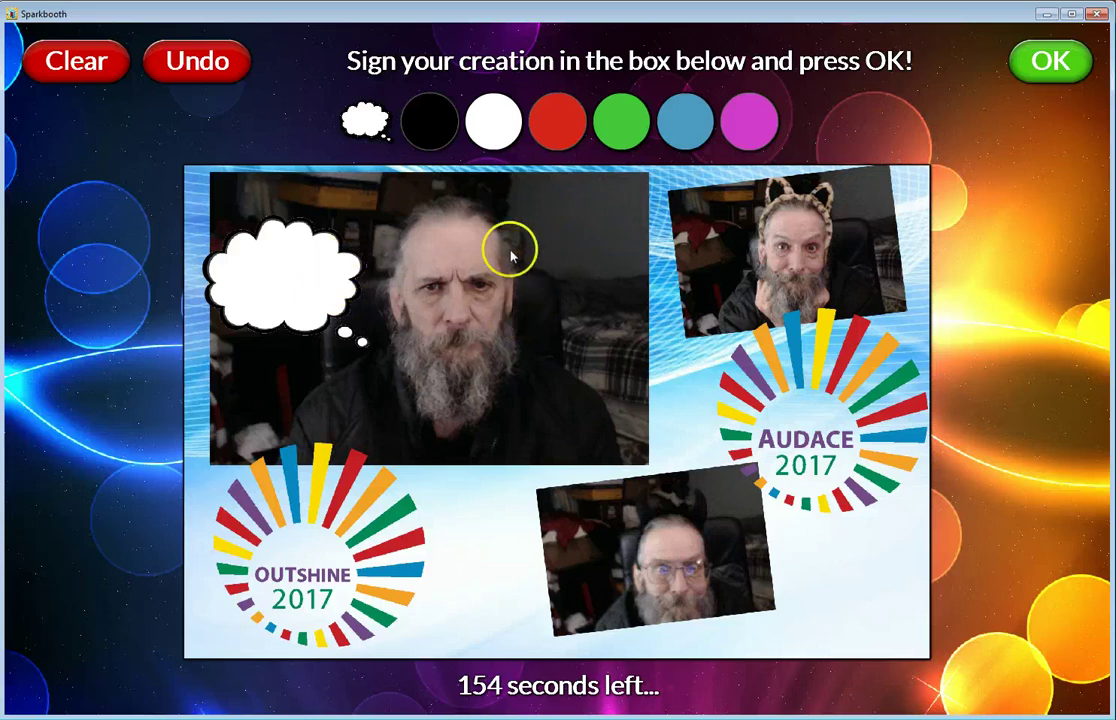
- Write 'Boo' in red inside the thought bubble
{"action": "left_click", "coordinate": [557, 136]}
{"action": "left_click_drag", "start_coordinate": [324, 299], "coordinate": [233, 283]}
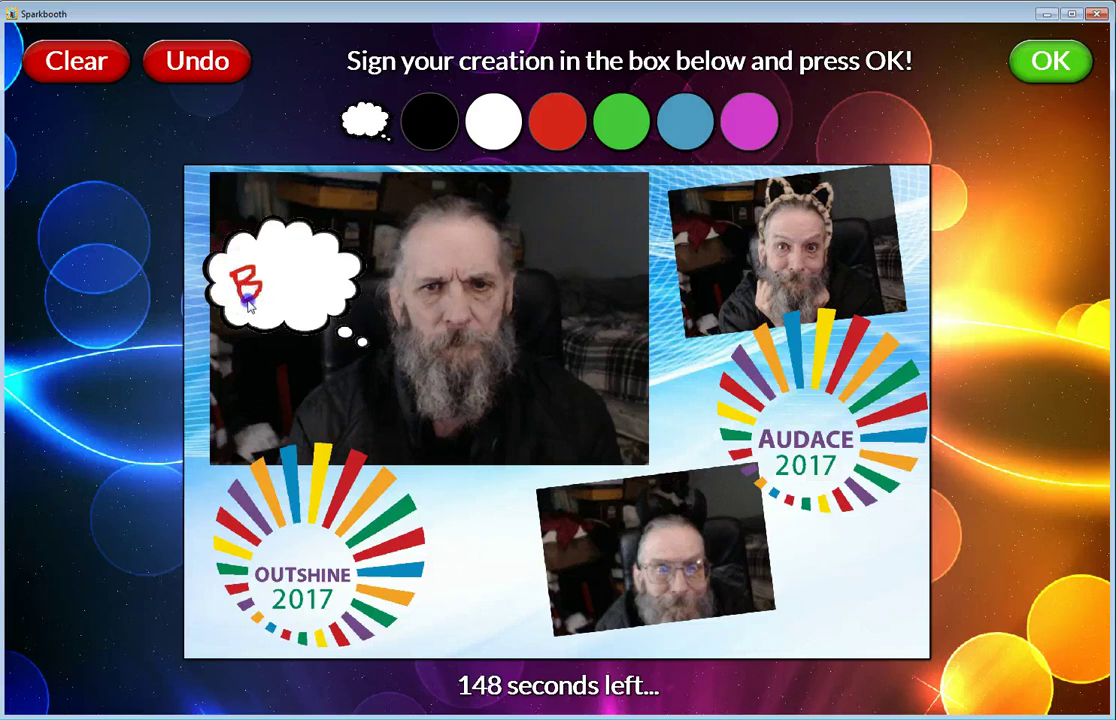
{"action": "left_click_drag", "start_coordinate": [272, 288], "coordinate": [302, 286]}
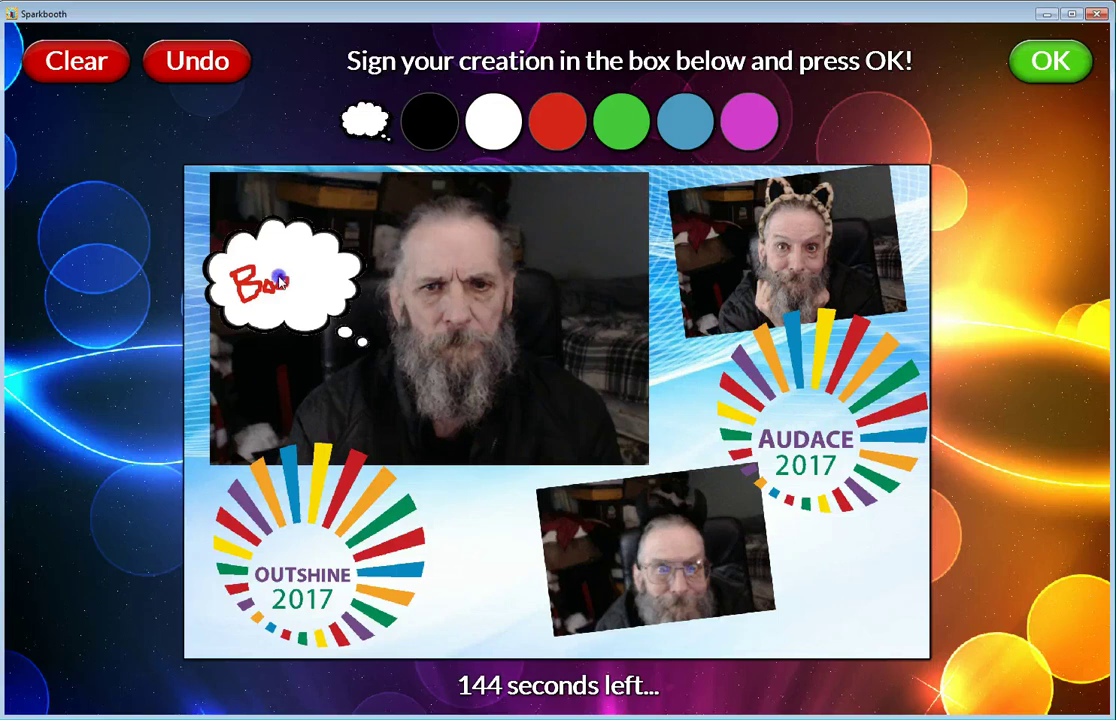
- Put bug-eye glasses over the main face's eyes, replacing the clown-nose glasses tried first
{"action": "left_click", "coordinate": [367, 121]}
{"action": "left_click", "coordinate": [499, 190]}
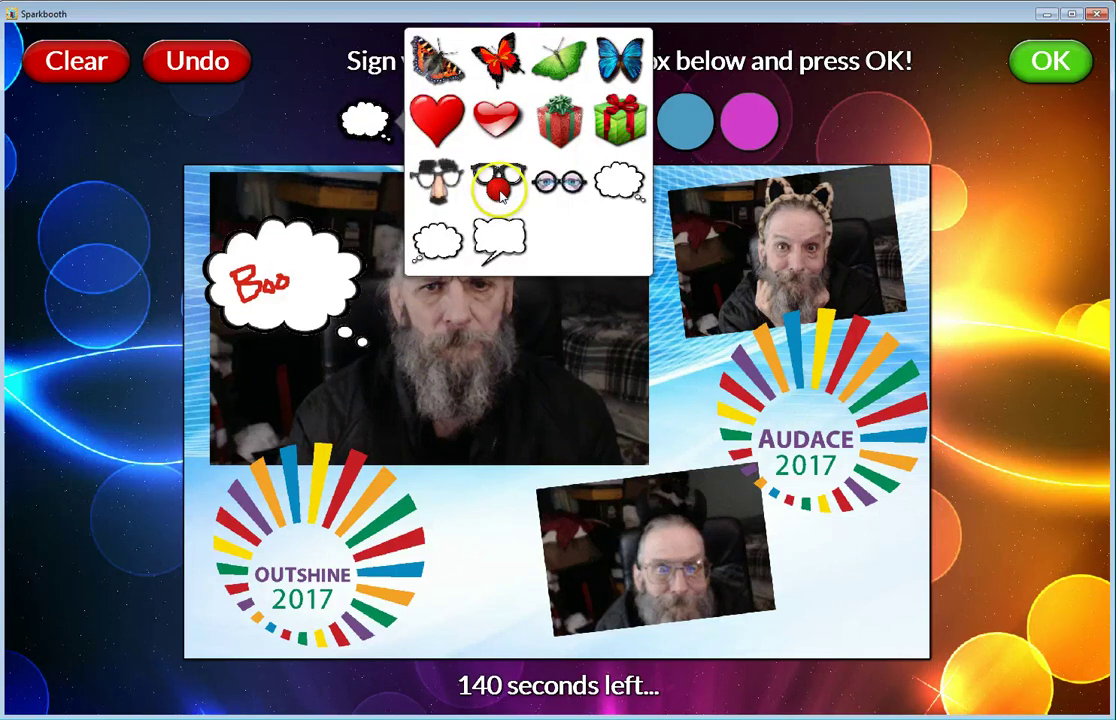
{"action": "left_click", "coordinate": [453, 313]}
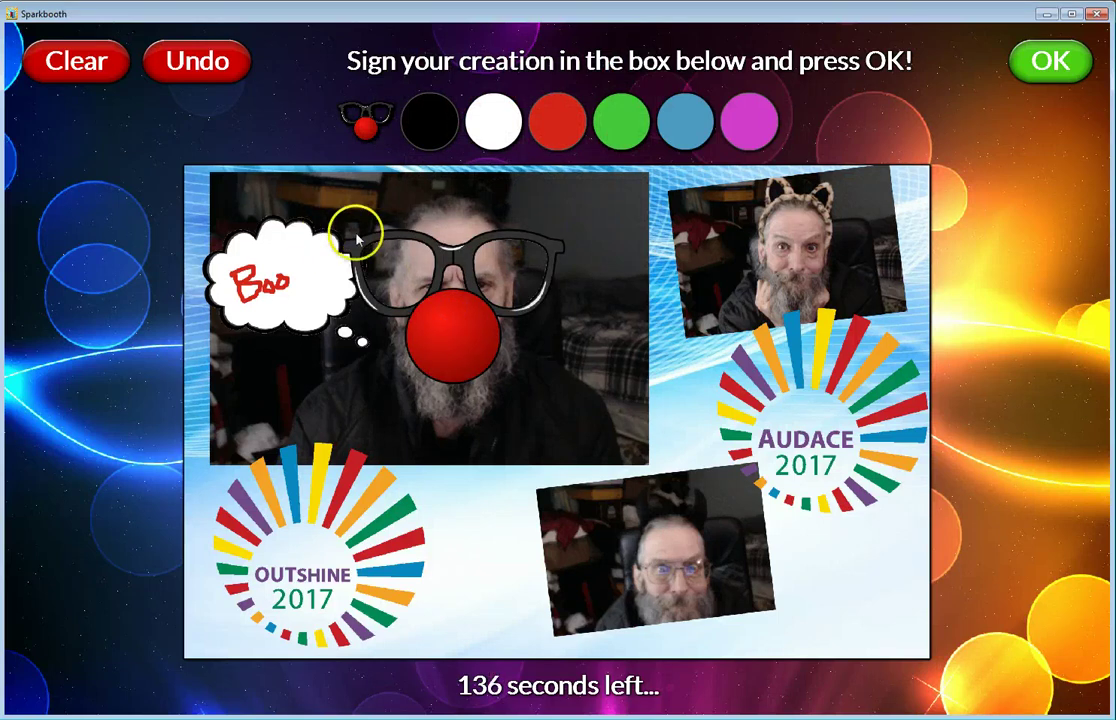
{"action": "left_click", "coordinate": [190, 58]}
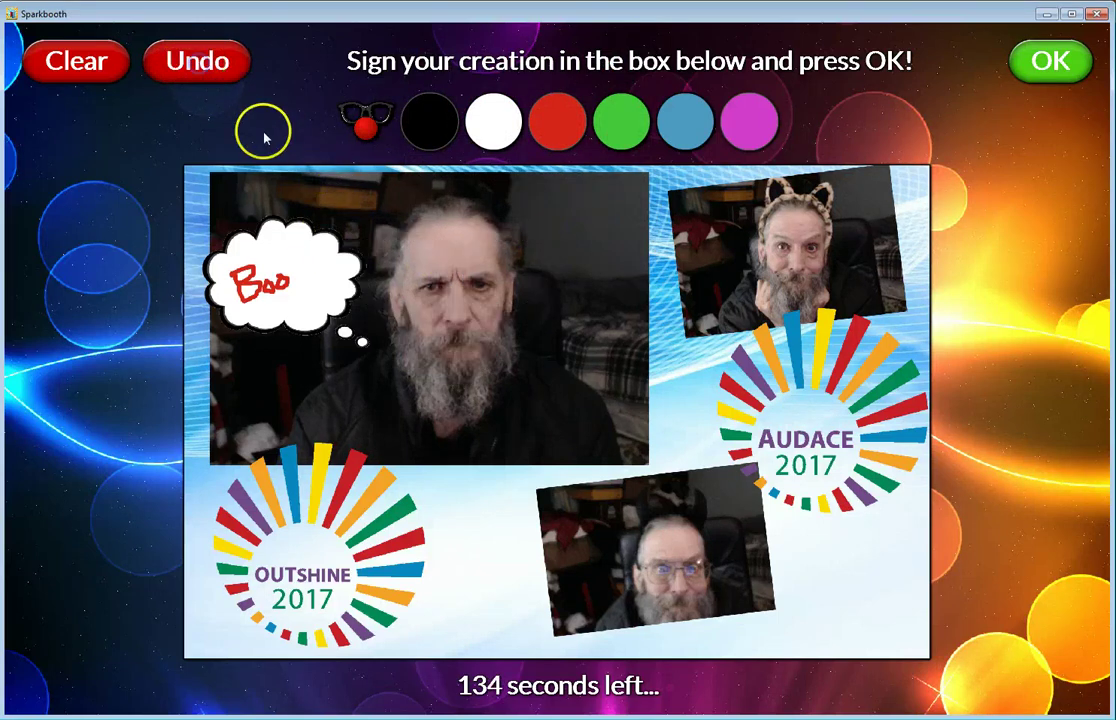
{"action": "left_click", "coordinate": [365, 132]}
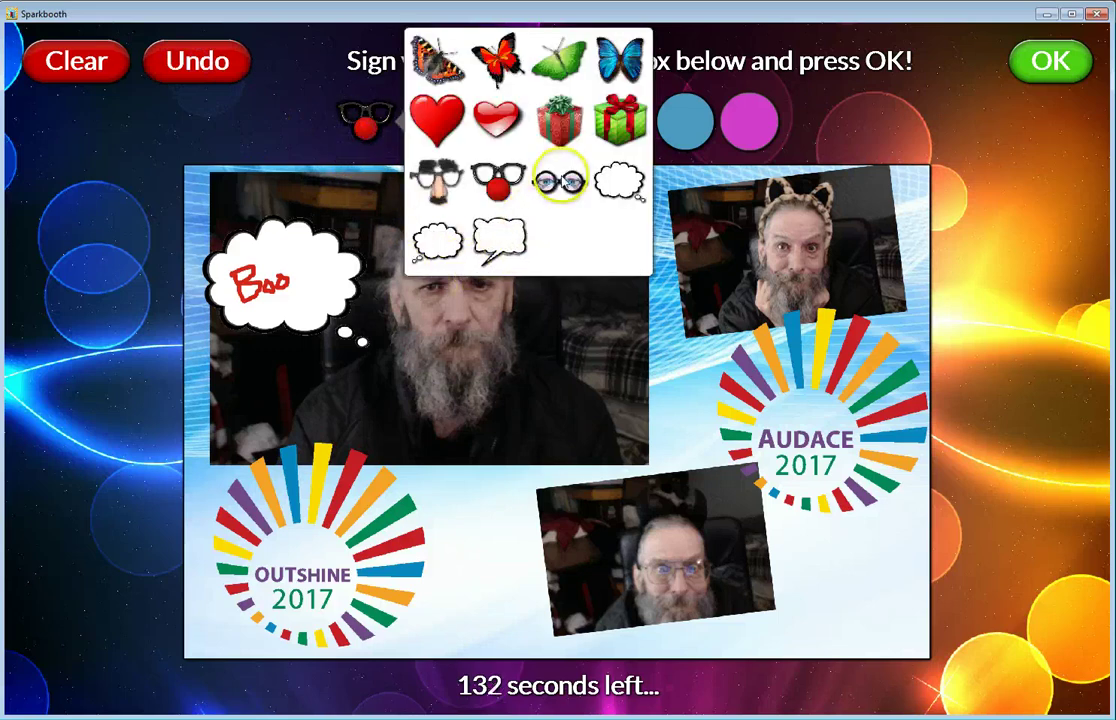
{"action": "left_click", "coordinate": [562, 182]}
{"action": "left_click", "coordinate": [455, 291]}
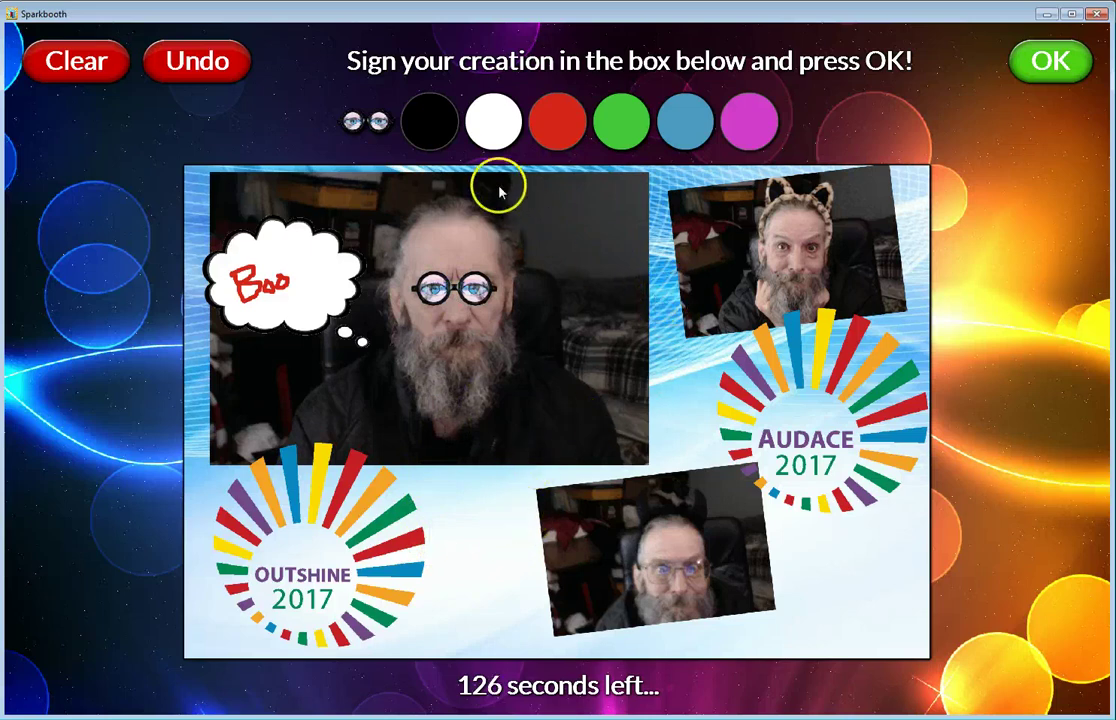
- Stamp a red heart sticker at the collage's lower right
{"action": "left_click", "coordinate": [382, 130]}
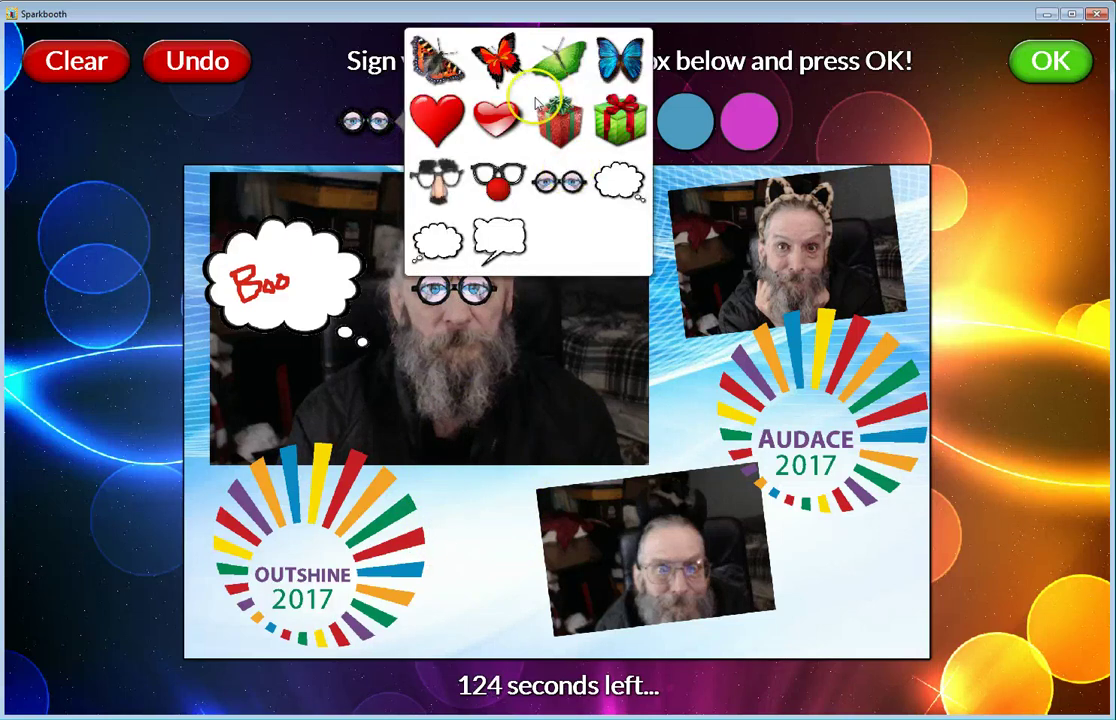
{"action": "left_click", "coordinate": [437, 118]}
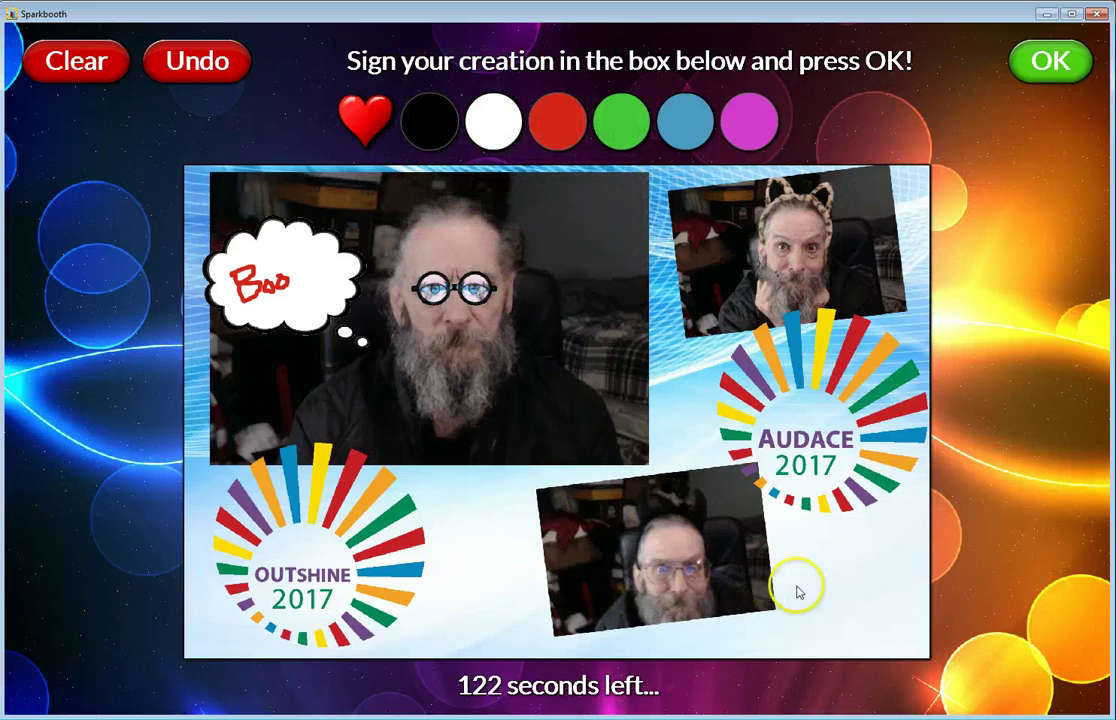
{"action": "left_click", "coordinate": [834, 588]}
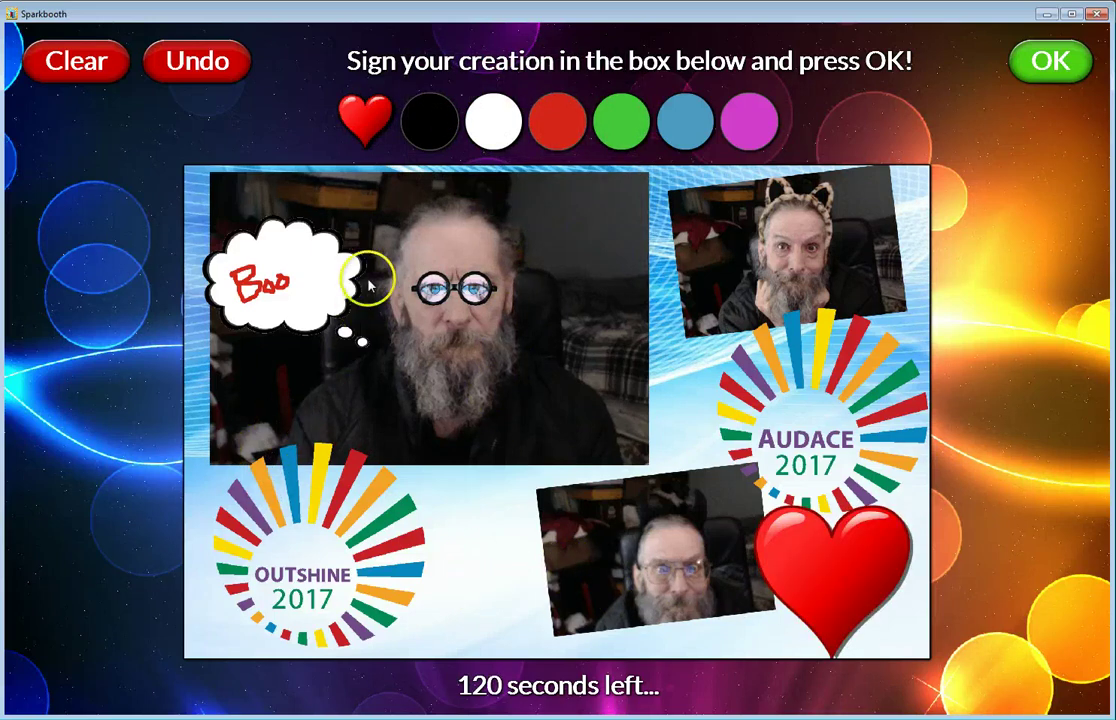